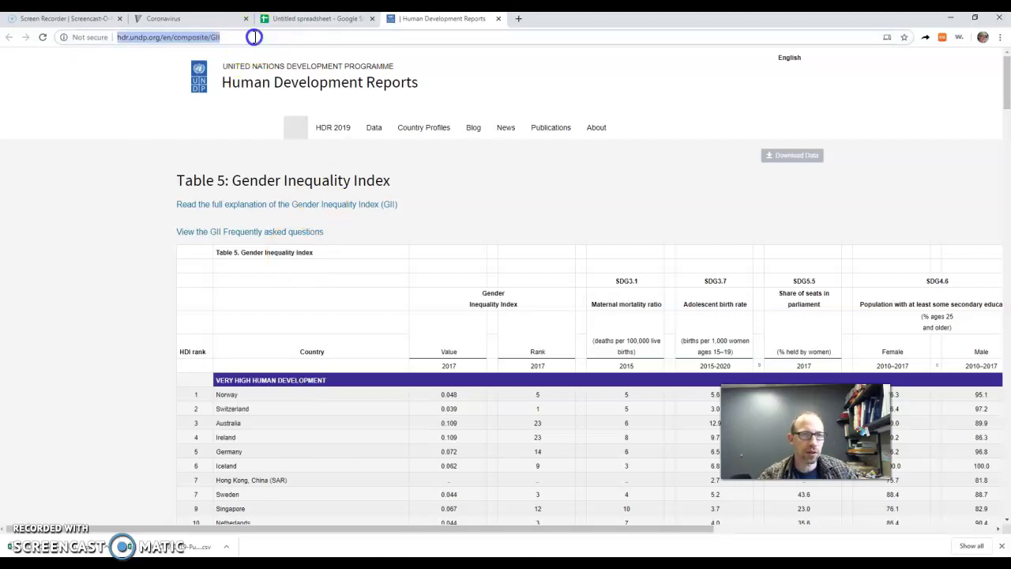
click(272, 18)
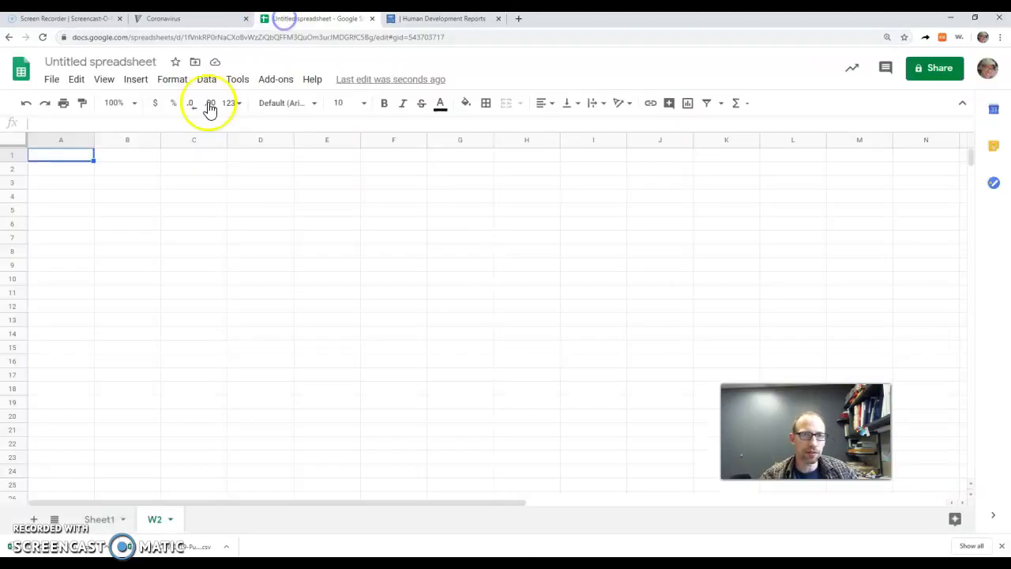
click(85, 154)
text(=im)
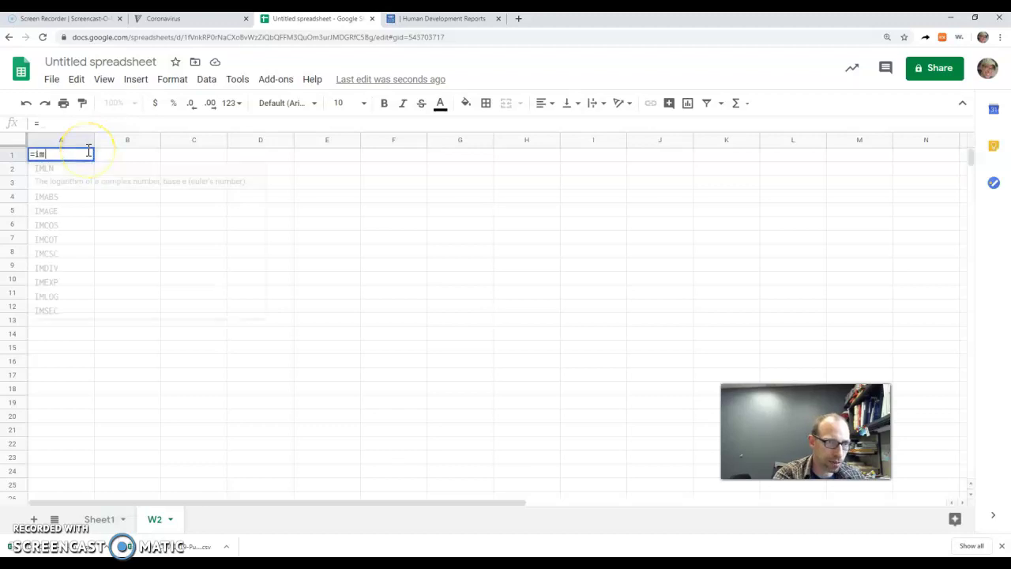
text(porthtml)
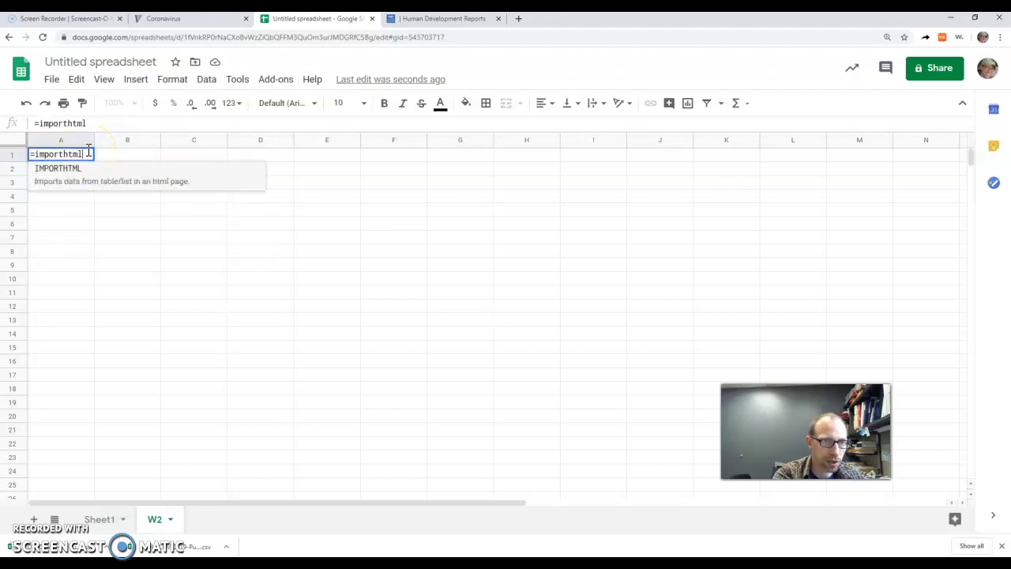
text((")
text(http://hdr.undp.org/en/composite/GII)
text(")
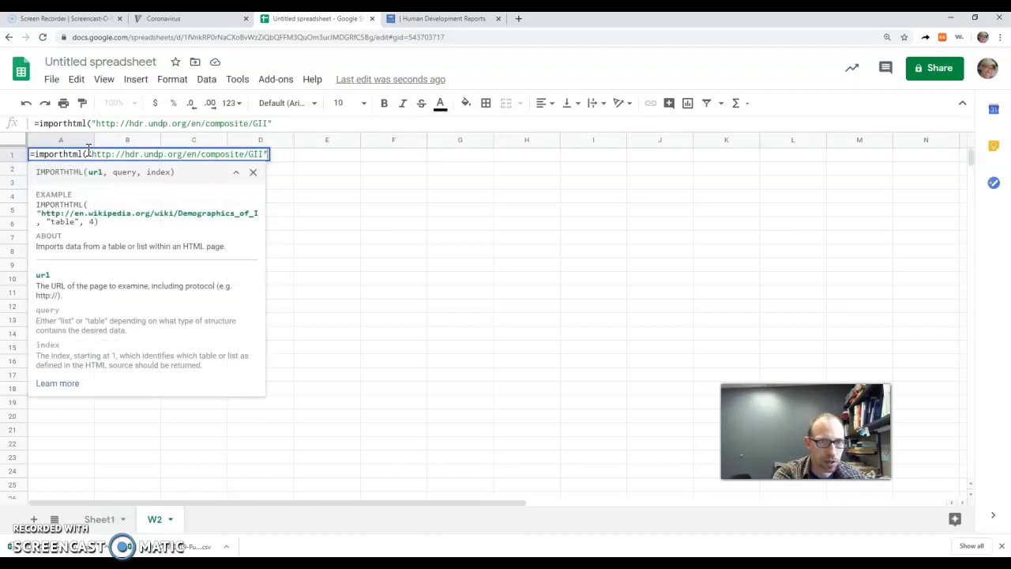
- Complete the IMPORTHTML formula with the query "table" and index 1, and import the data
text(, )
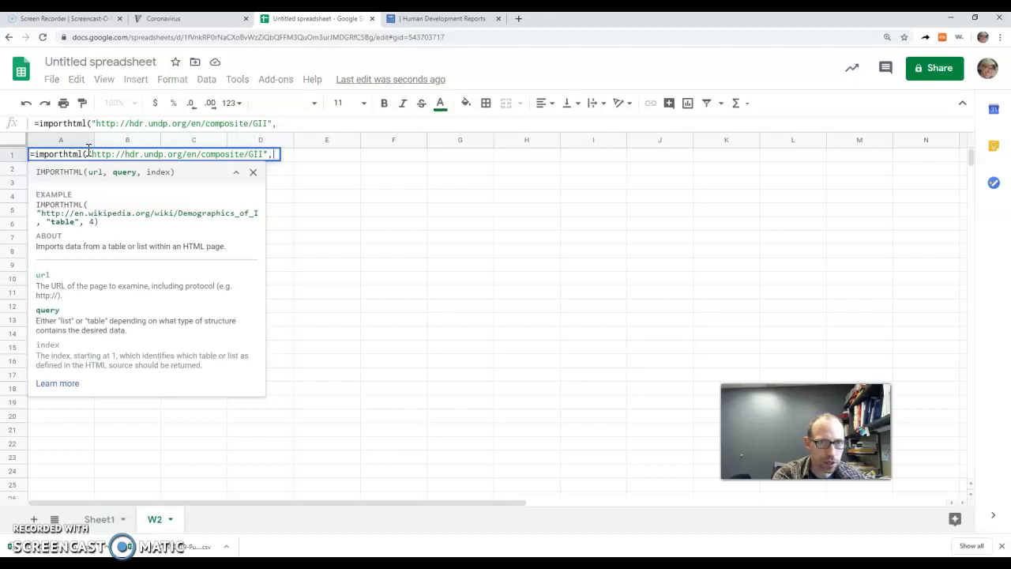
text(table)
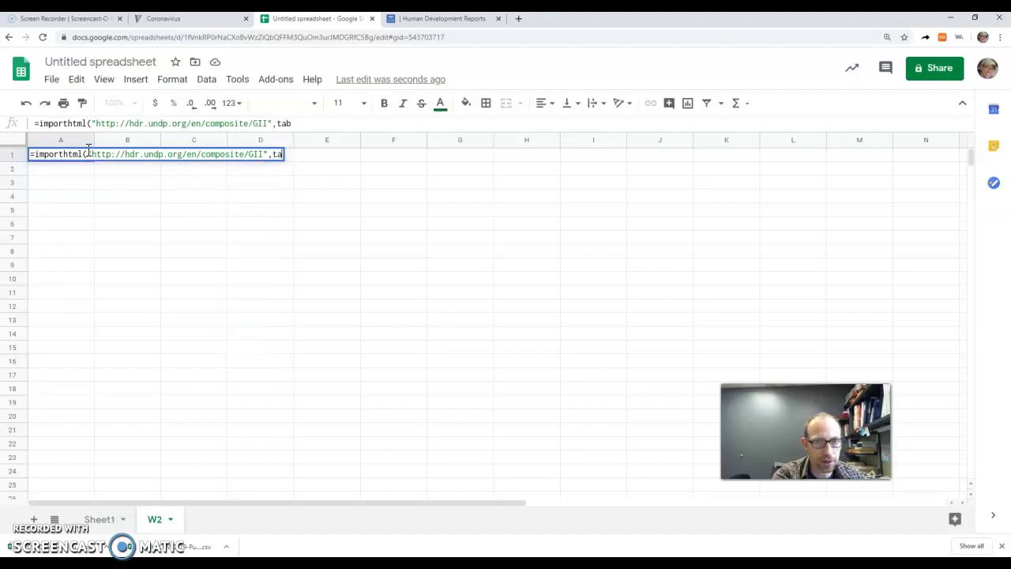
key(BackSpace)
key(BackSpace)
text(")
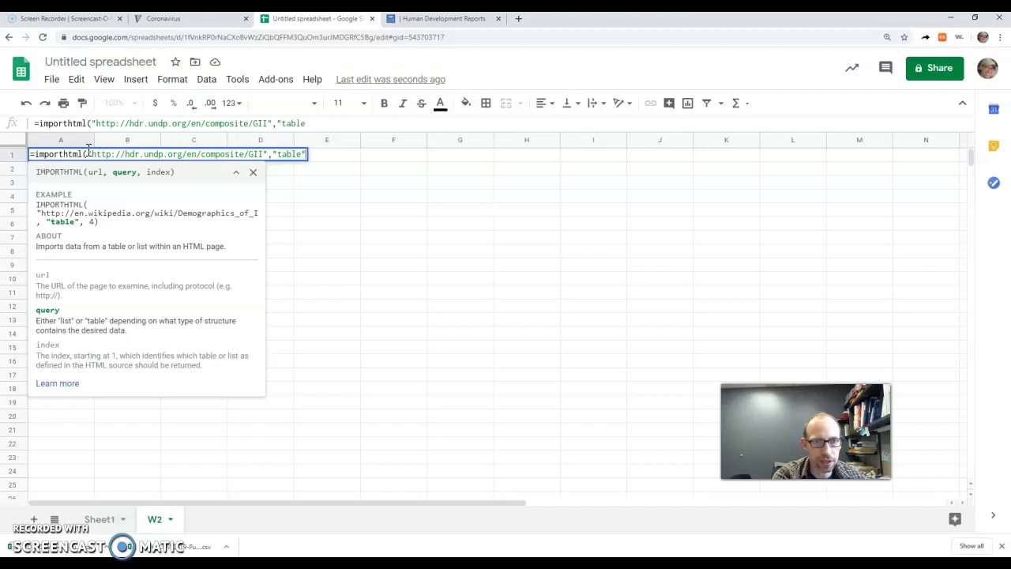
text(,1))
key(Return)
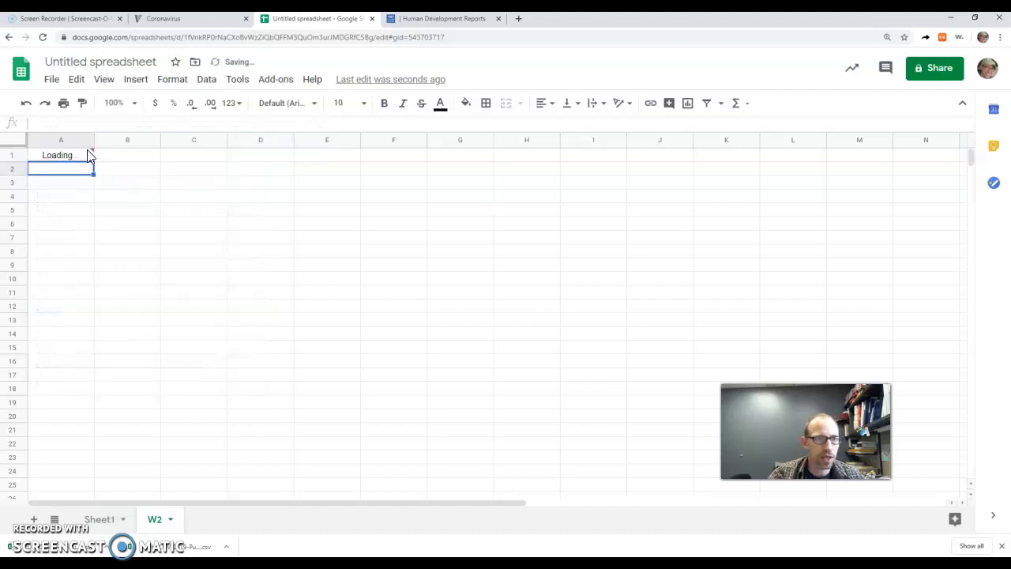
- Copy the whole imported table and paste it back over itself from A1 as values only
click(80, 164)
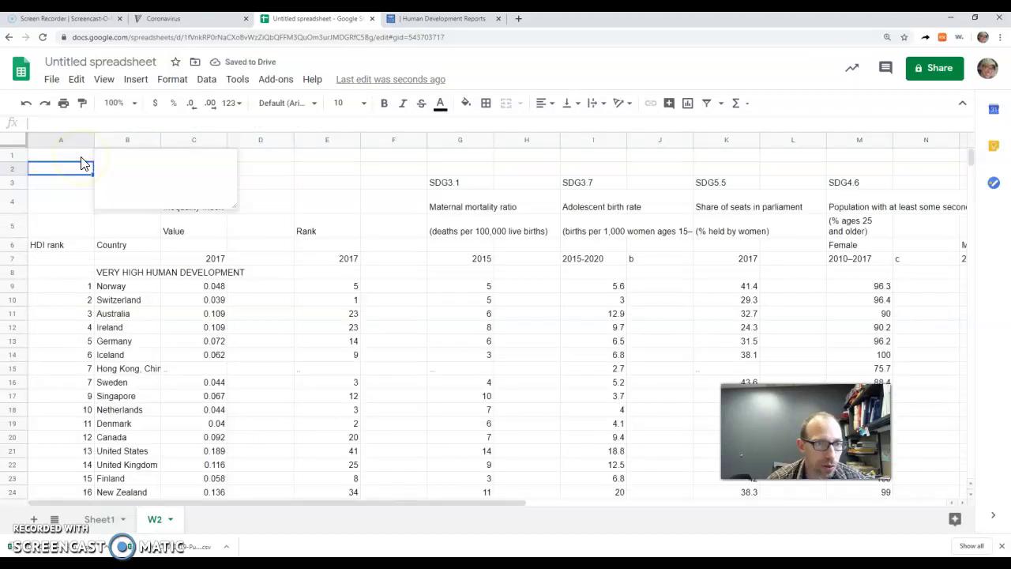
click(75, 156)
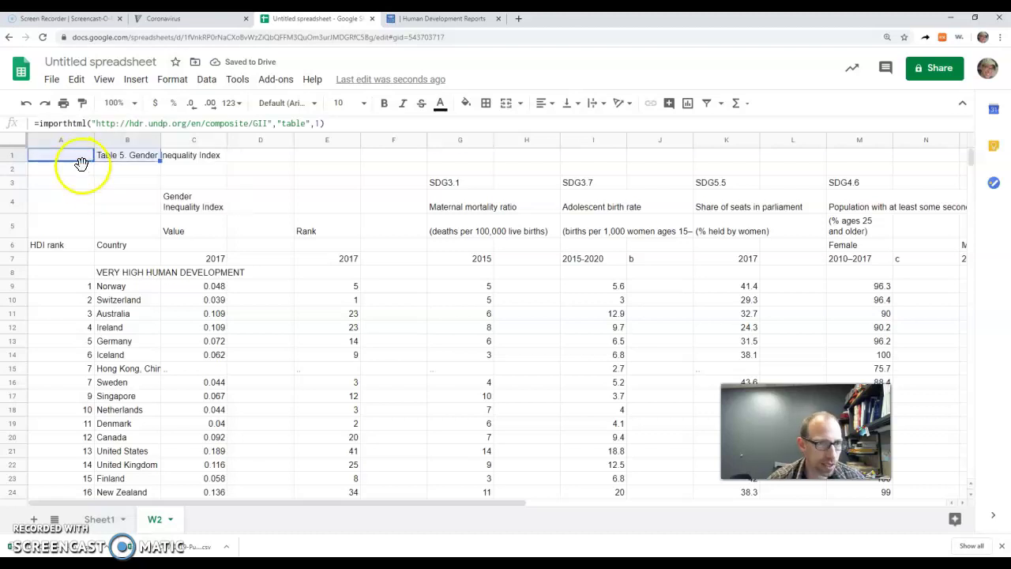
click(94, 183)
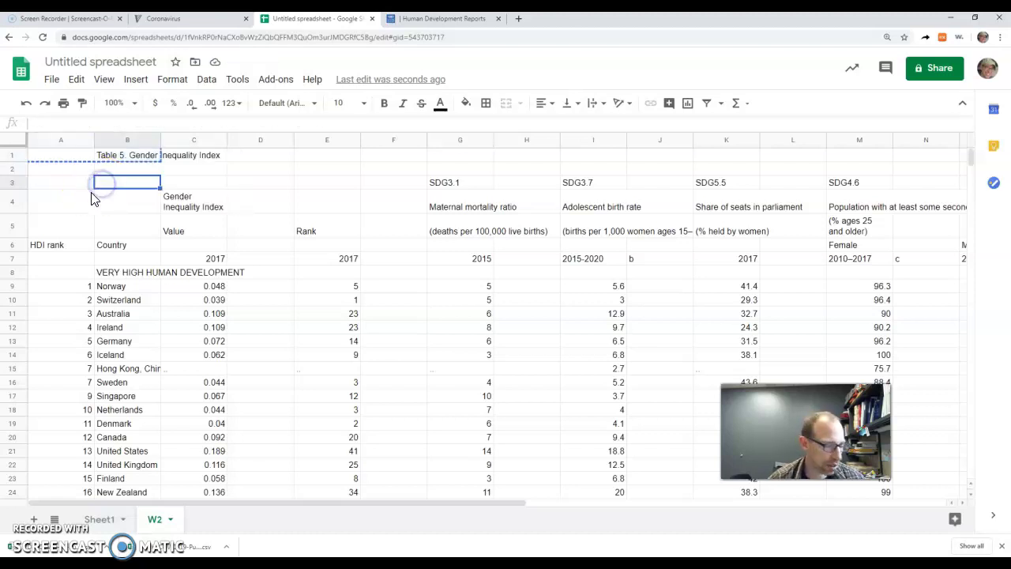
key(ctrl+a)
click(88, 161)
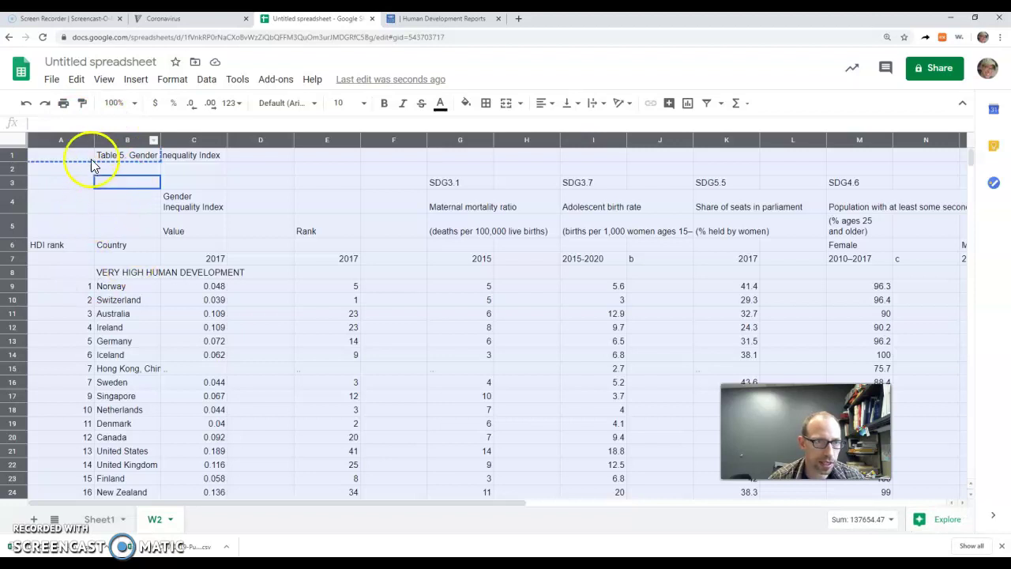
click(81, 158)
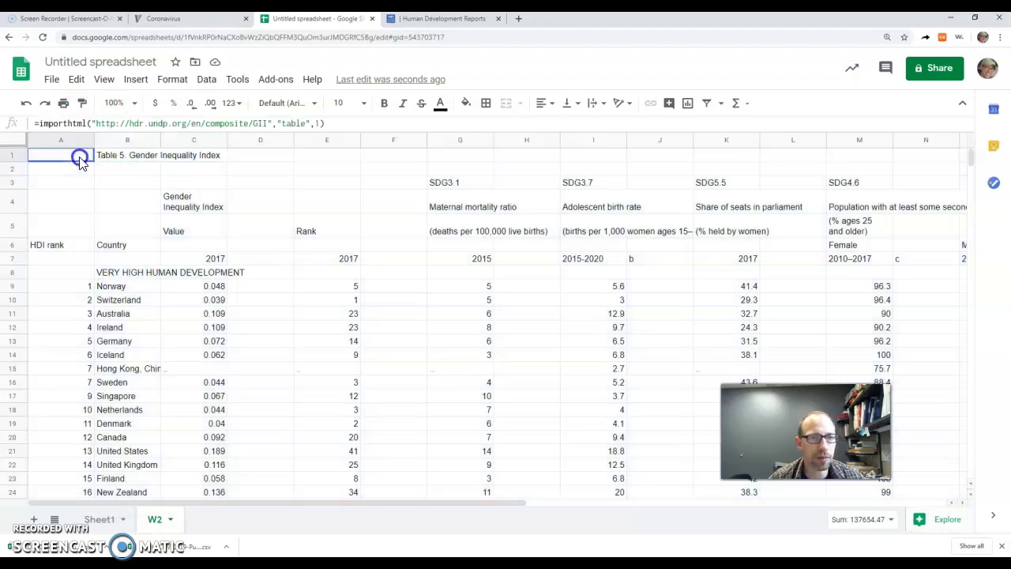
right_click(79, 160)
click(157, 163)
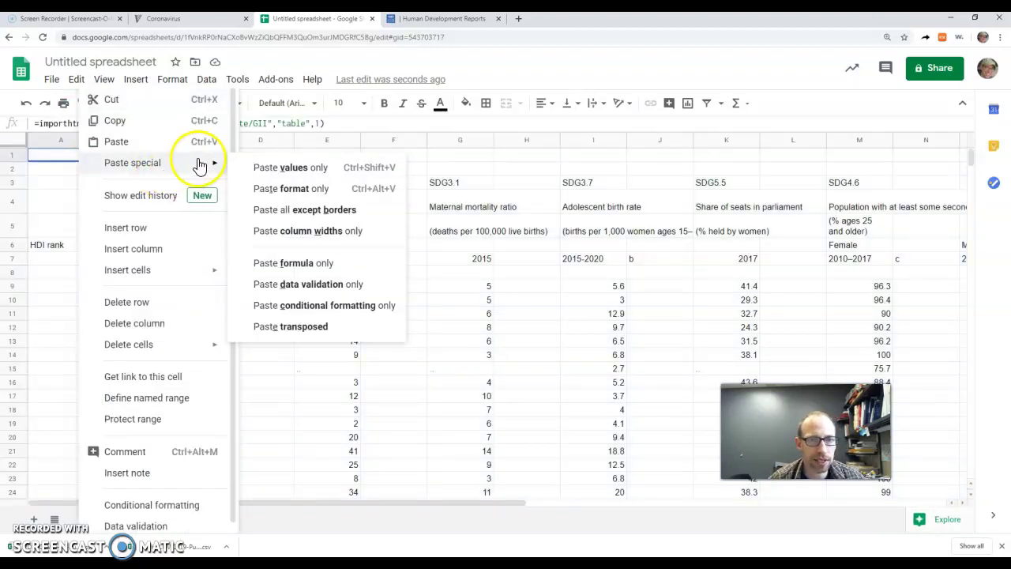
click(293, 172)
- In A1, B1, C1, E1, G1 enter HDI rank, Country, Gender Inequality Index 2017, 2017 GII Rank, 2015 Maternal Mortality Ratio (deaths per 100,000 live births)
scroll(223, 225, down, 3)
drag(224, 221, 194, 234)
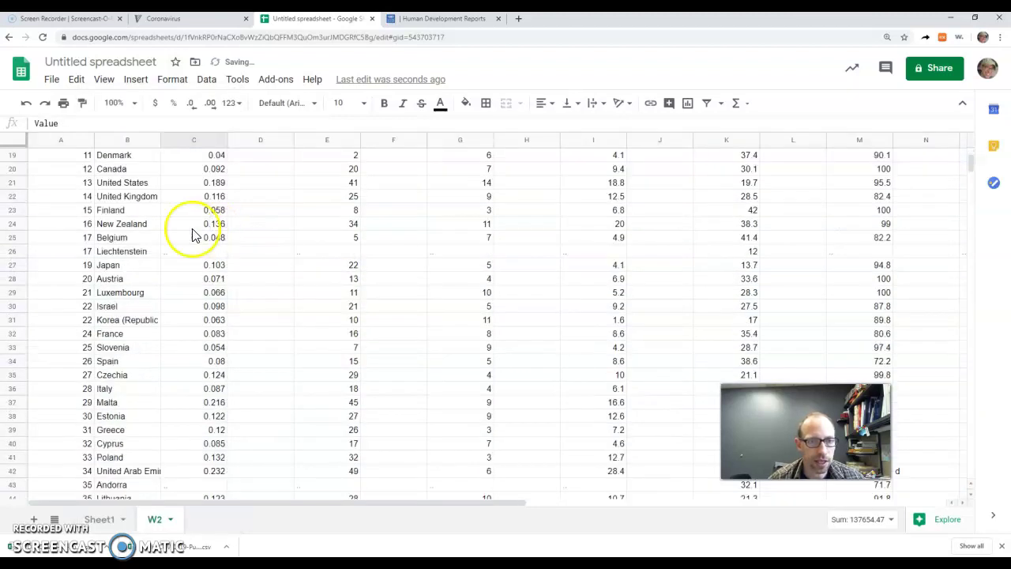
click(134, 197)
scroll(223, 235, up, 3)
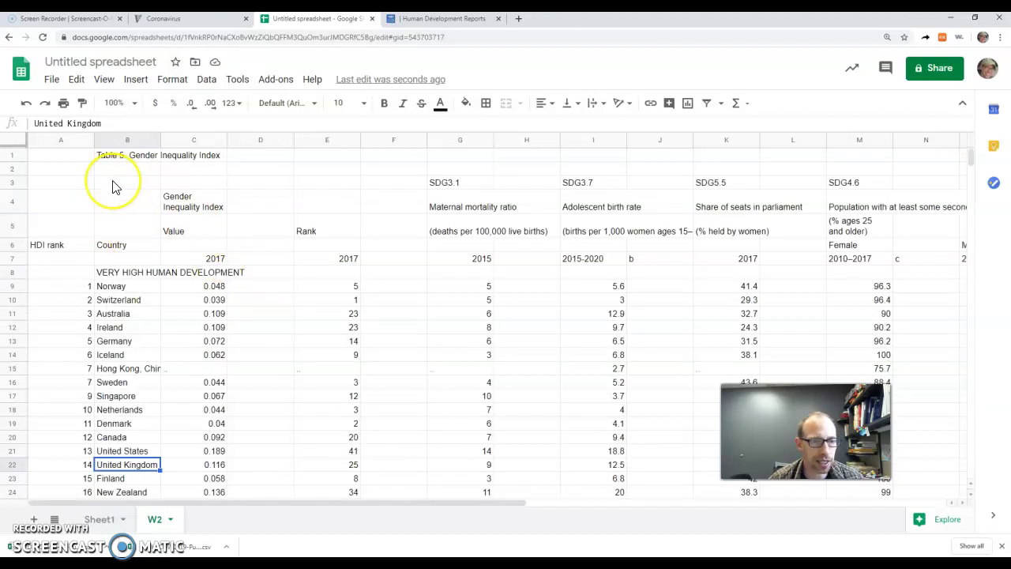
click(71, 159)
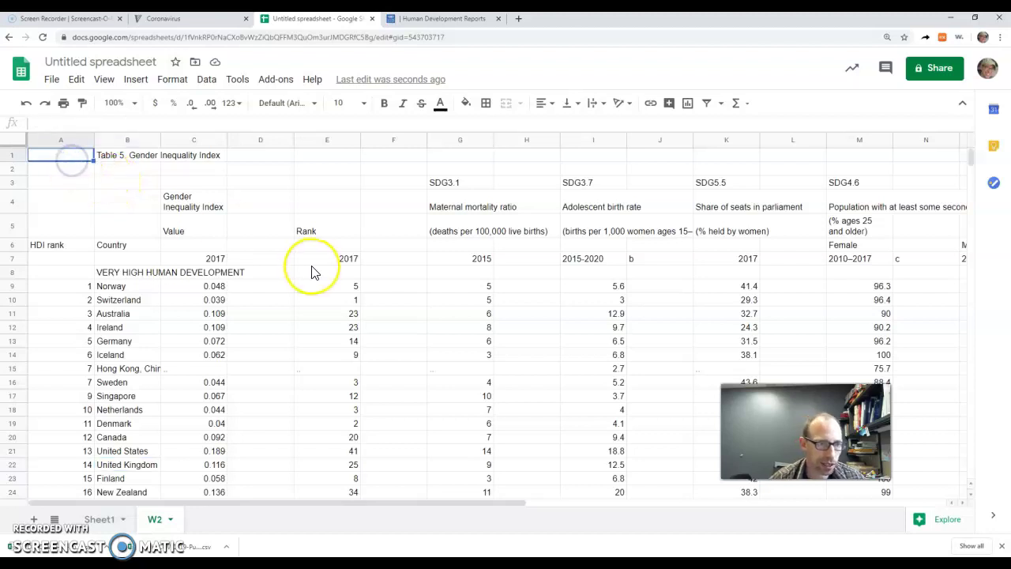
text(HDI rank)
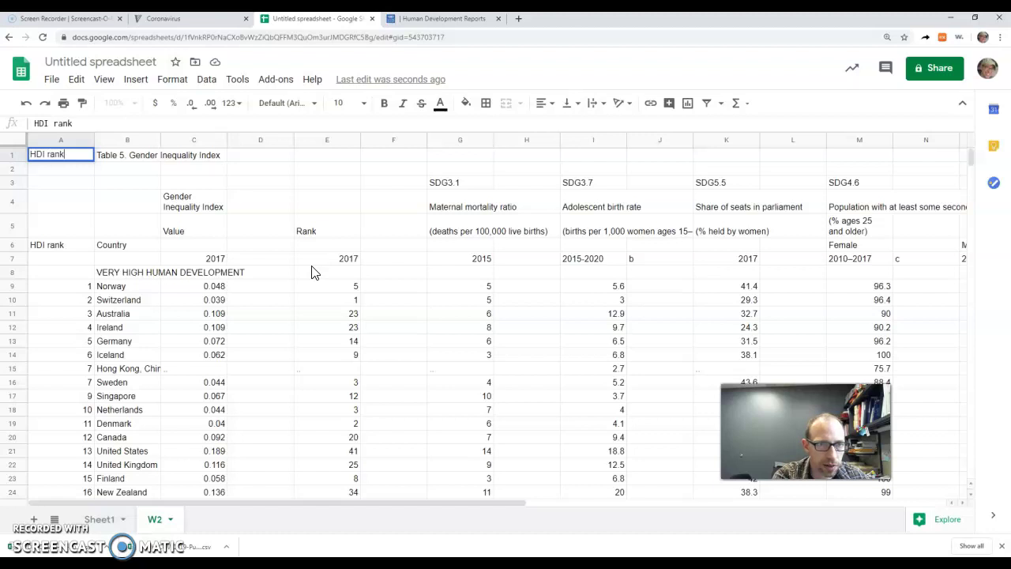
key(Tab)
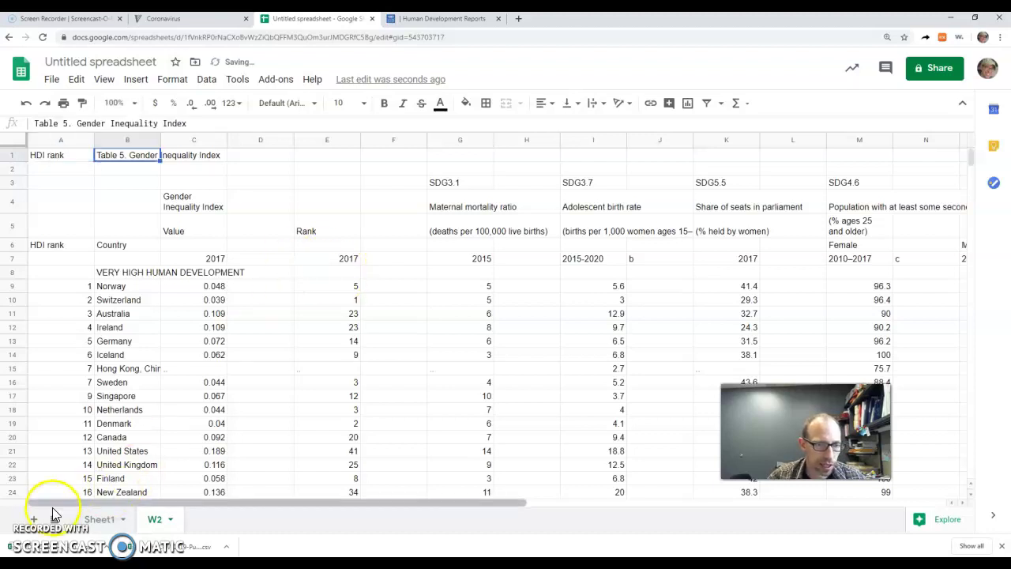
text(Country	Gender Inequality Index 2017		2017 GII Rank		2015 Maternal Mortality Ratio (deaths per 100,000 live births))
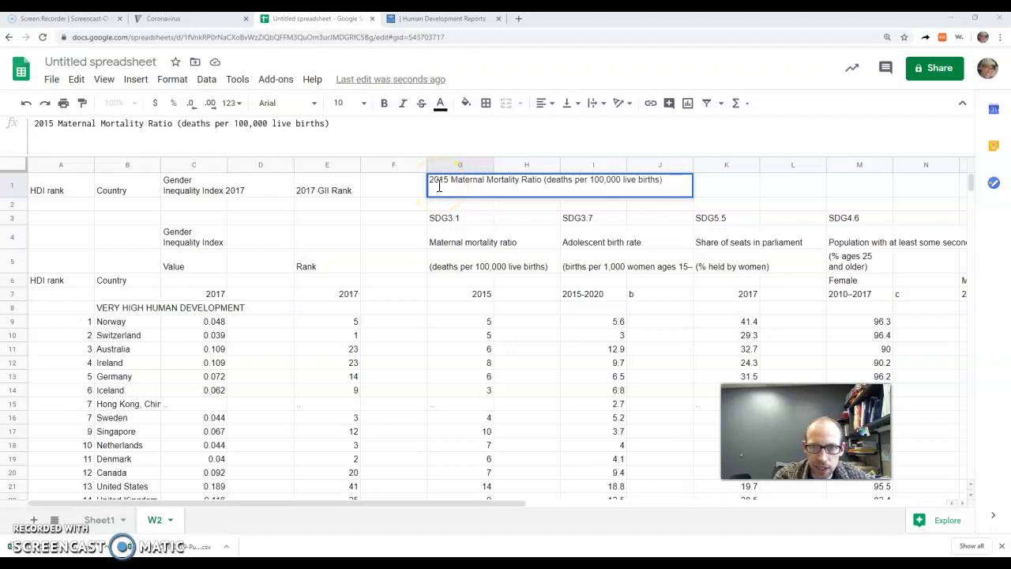
click(474, 208)
- Enter the header "2015-2020 Adolescent Birth Rate (births per 1,000 women ages 15-19)" in cell I1
click(586, 186)
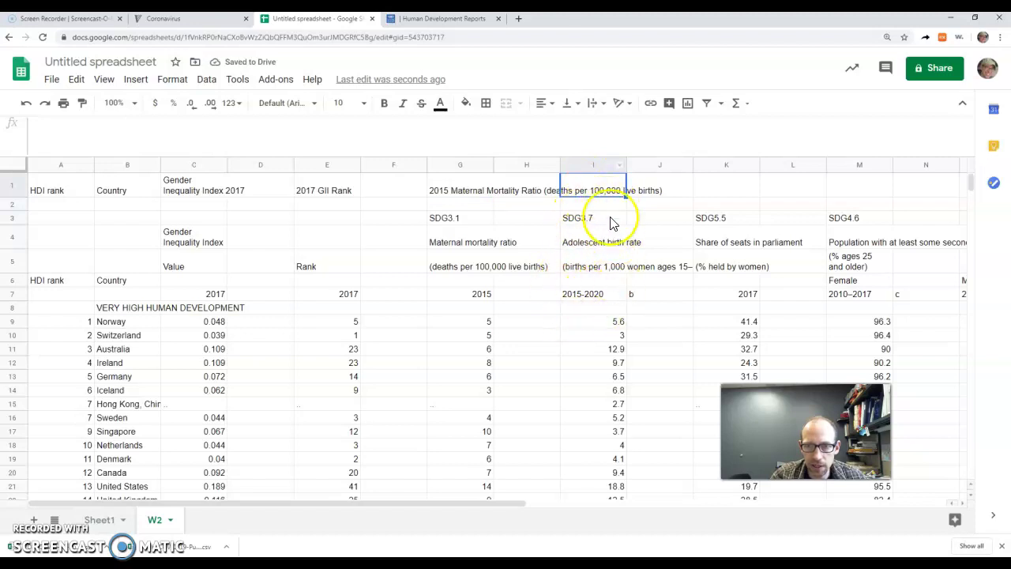
click(218, 134)
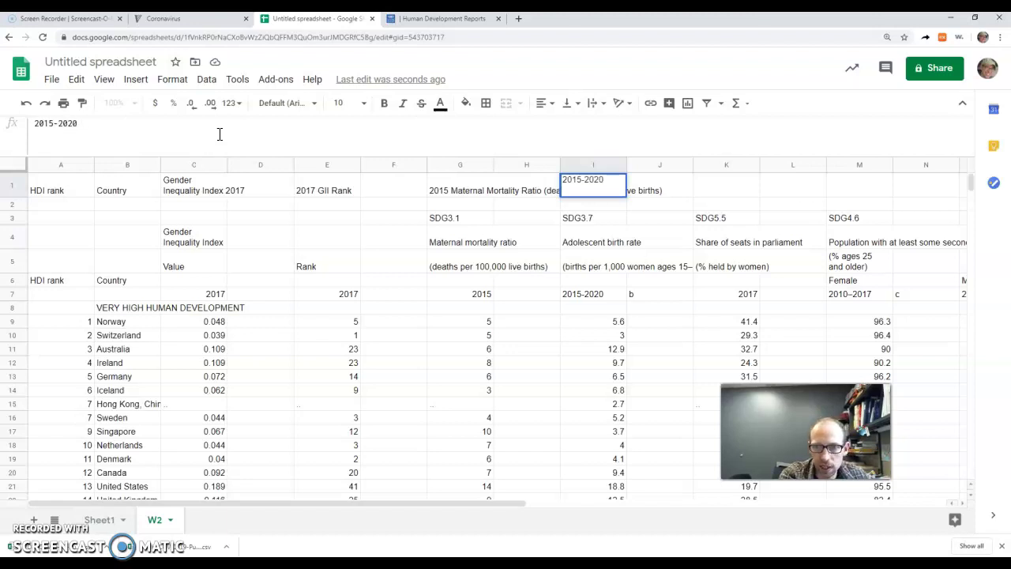
text(2015-2020 Adol)
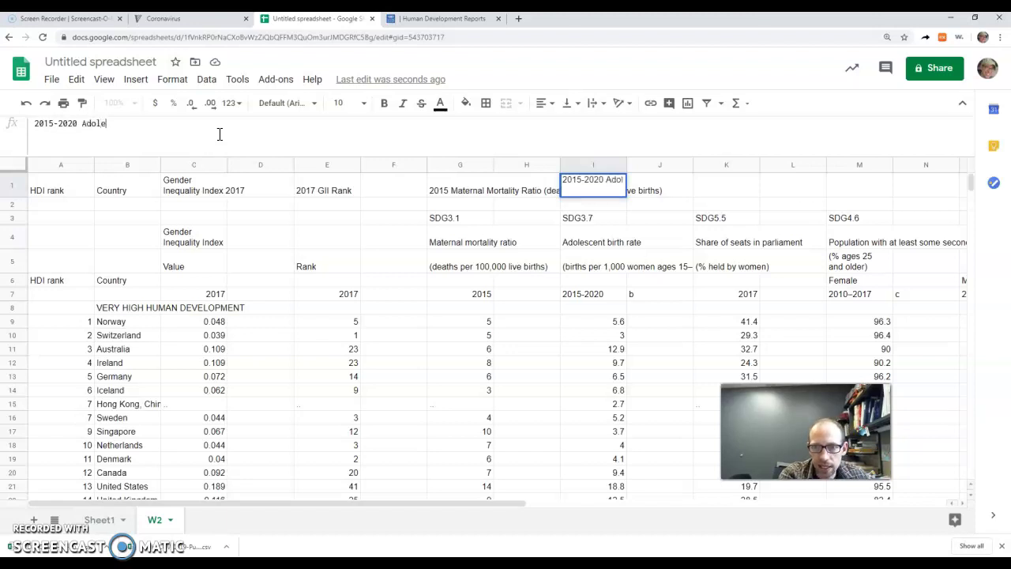
text(ent)
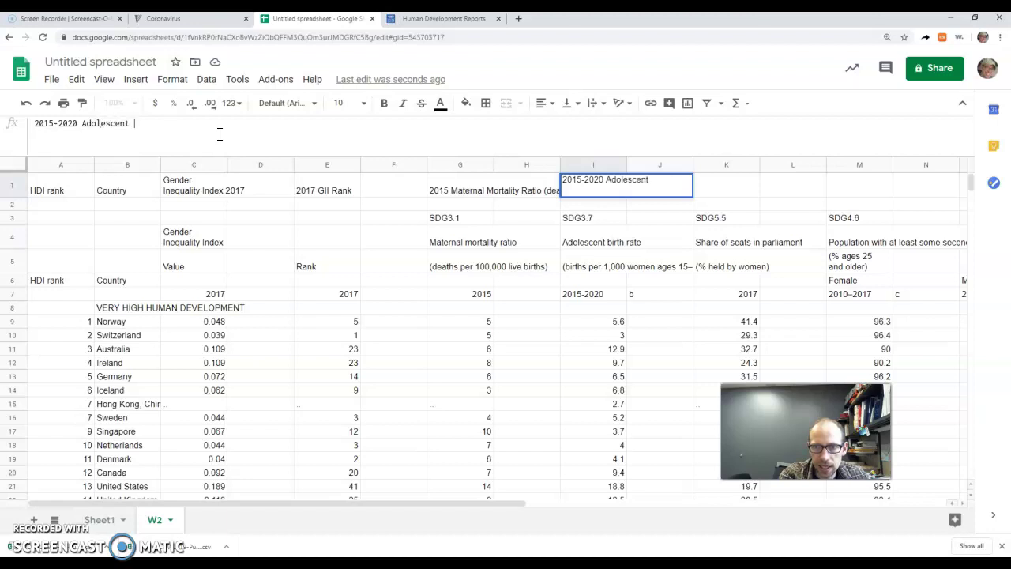
text(scent Birth Rate (births per)
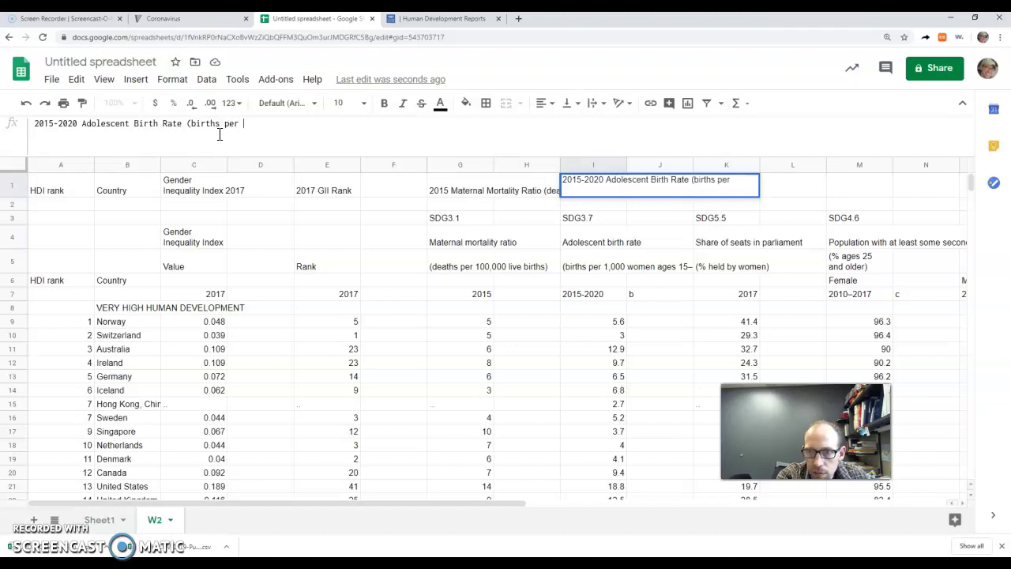
text( 1,000 )
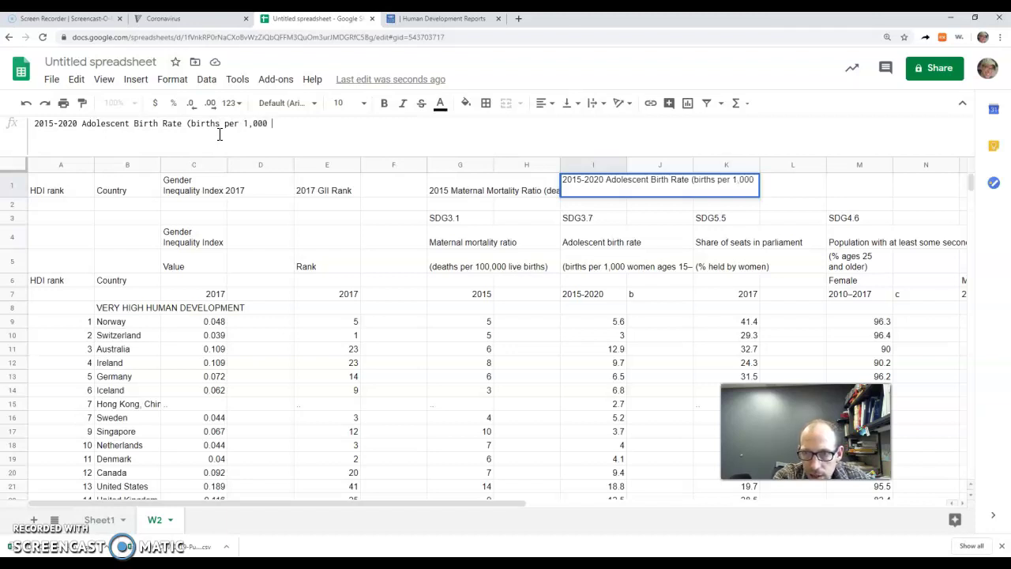
text(women ages 15-)
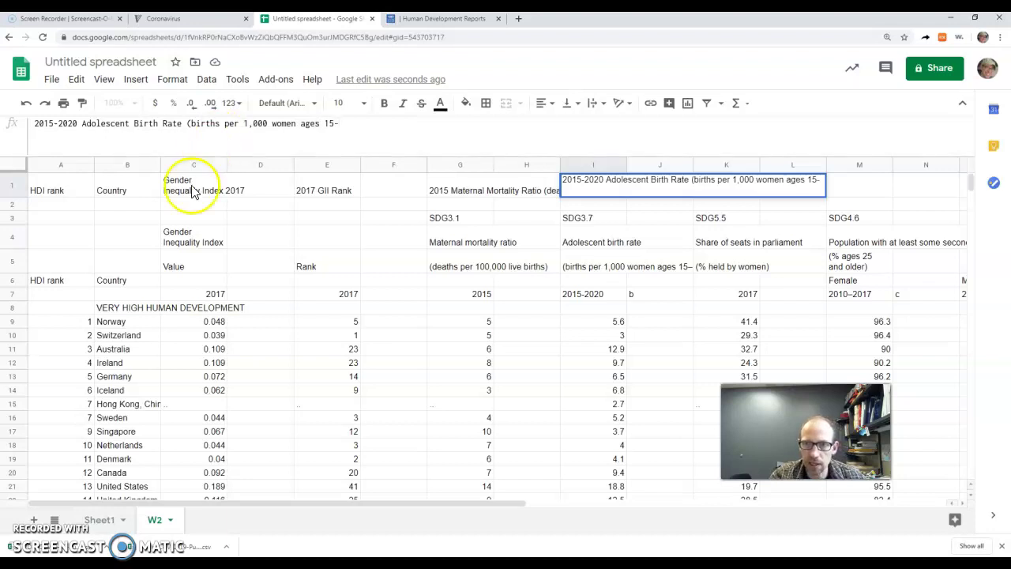
click(597, 269)
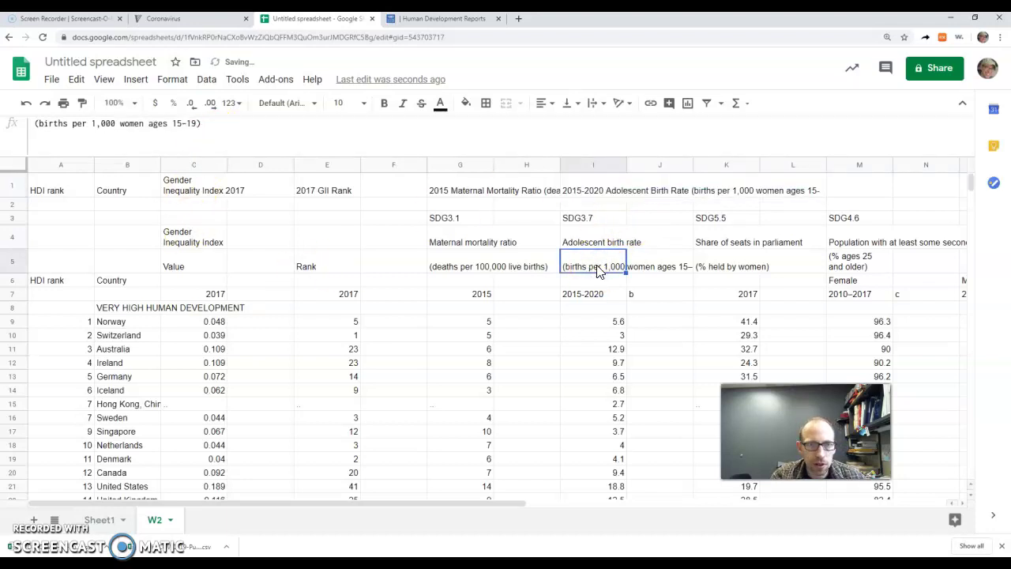
click(580, 181)
click(357, 124)
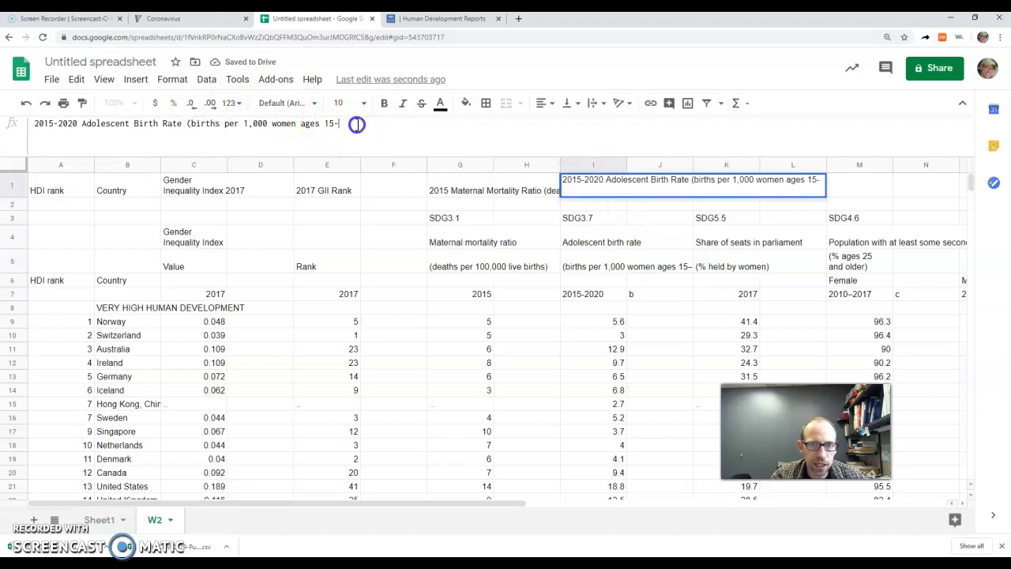
text(19))
key(Return)
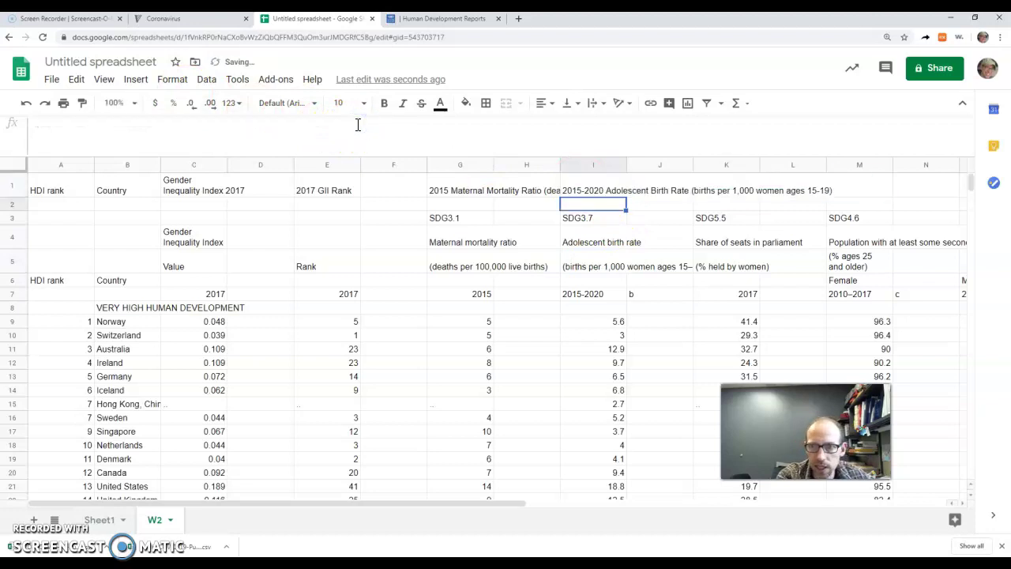
- Enter headers starting "2017 Pct of Parliament Seats Held" in K1 and "201-2017 Pct of Female Population with at Least Some Secondary Education" in M1
key(Up)
key(Right)
key(Right)
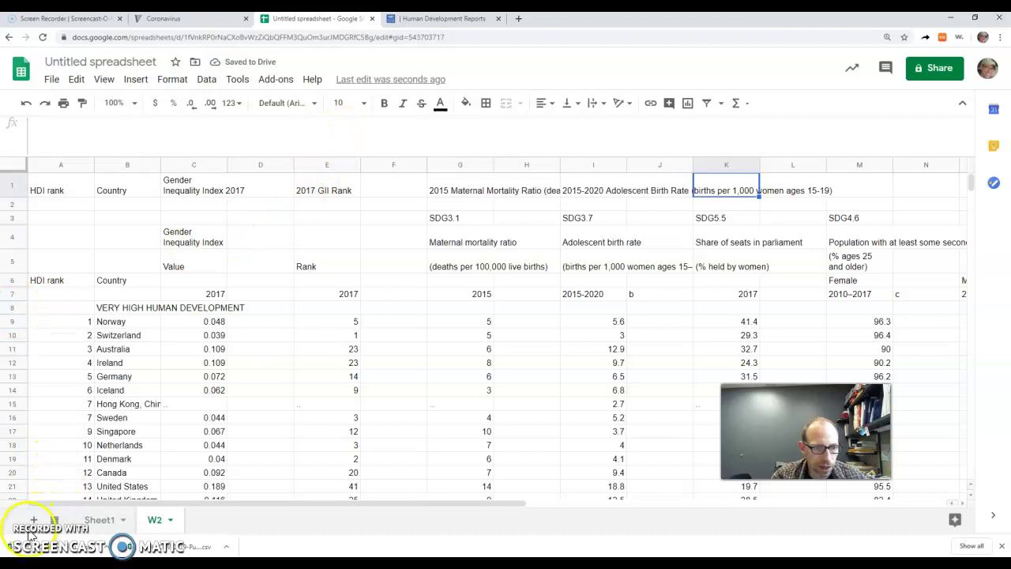
scroll(118, 473, right, 8)
click(266, 195)
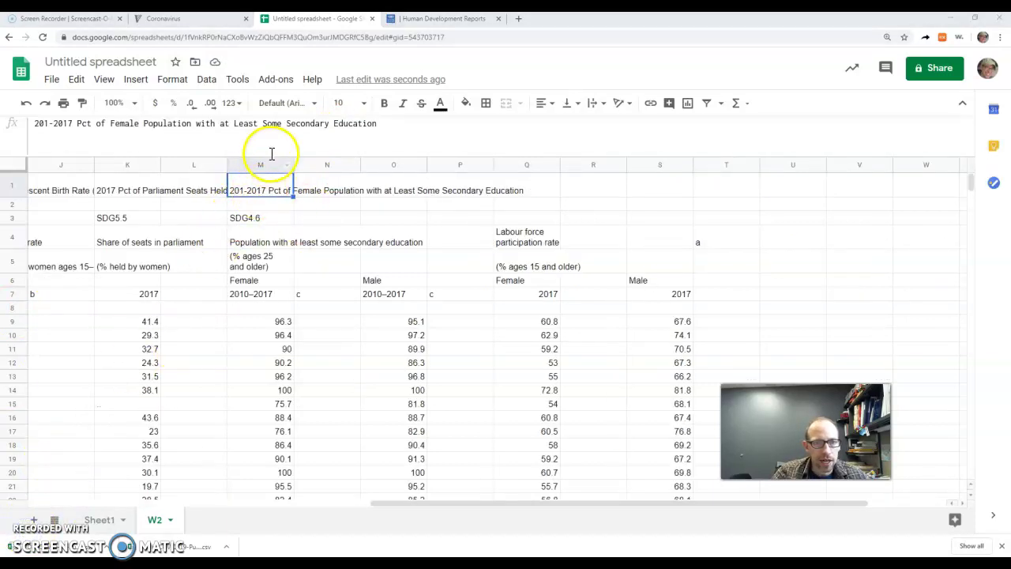
- Copy the female secondary education header from M1 into O1, above the male secondary education column
click(281, 191)
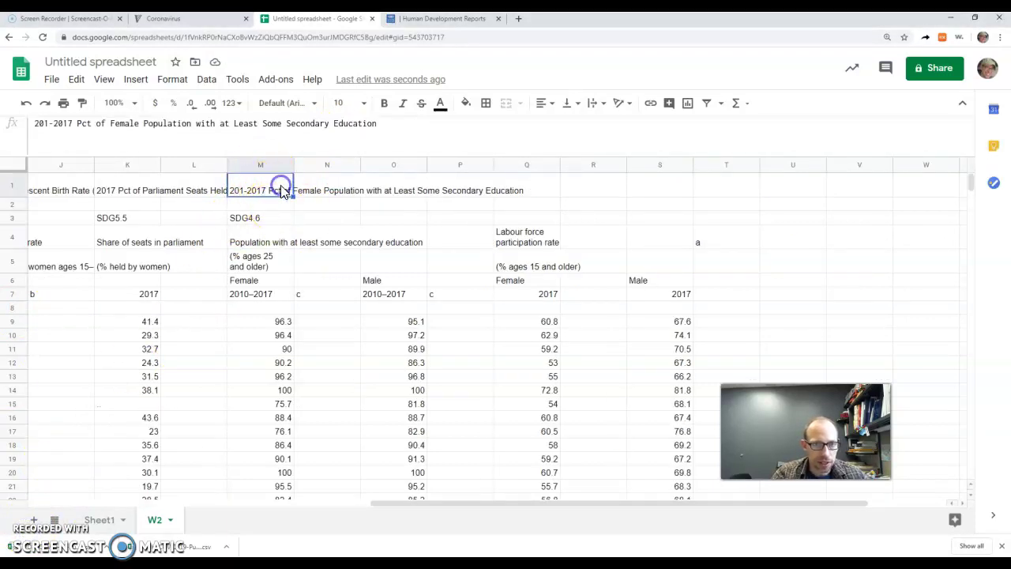
key(ctrl+c)
click(393, 187)
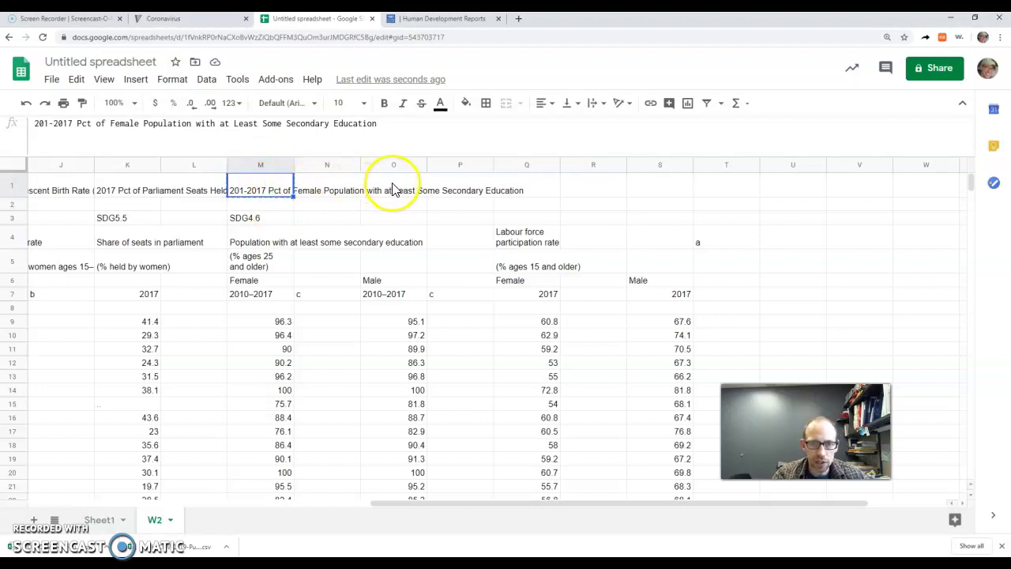
key(ctrl+v)
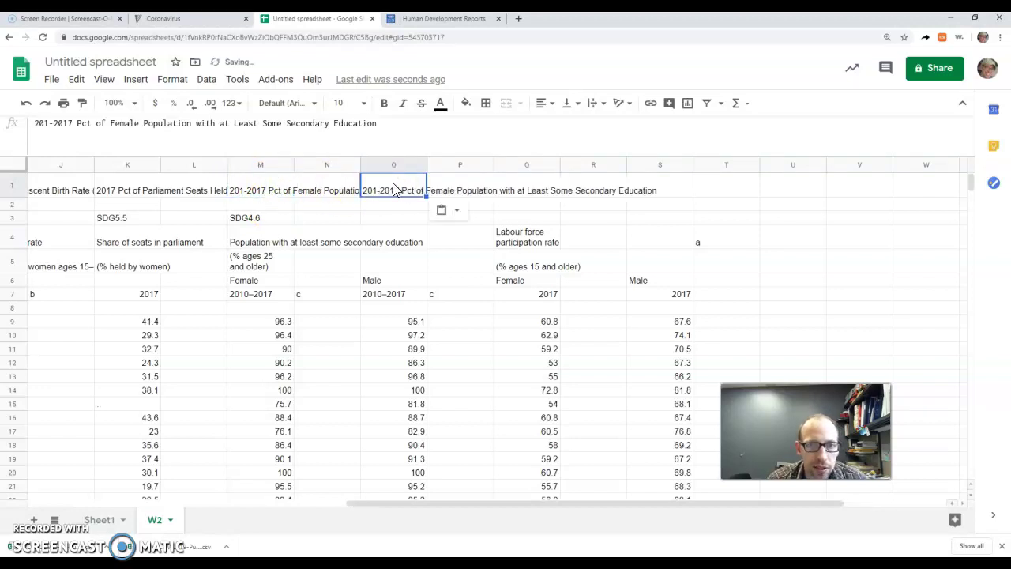
- Change "Female" to "Male" in the O1 header so it reads "201-2017 Pct of Male Population with at Least Some Secondary Education"
click(120, 122)
text(M)
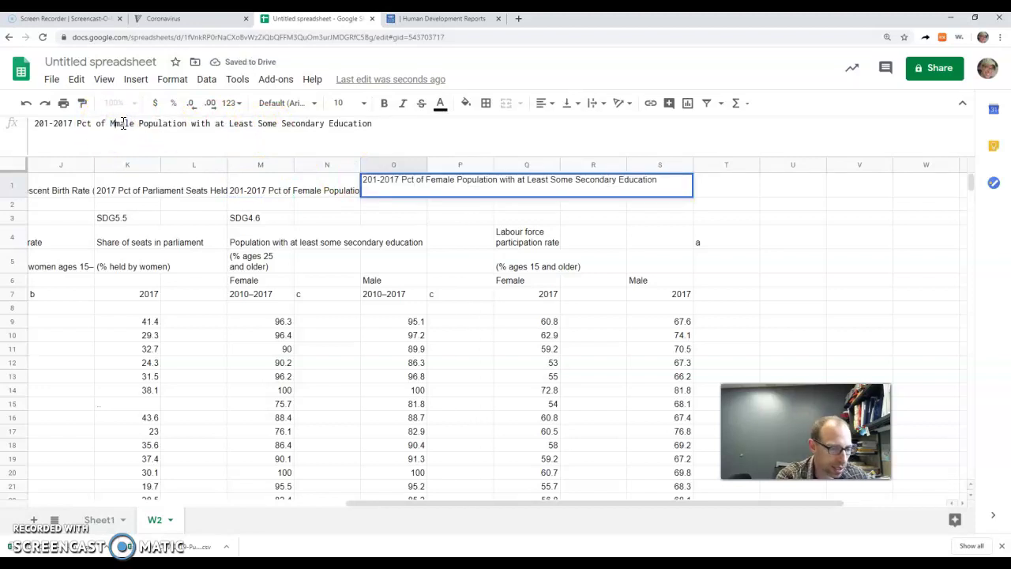
key(Return)
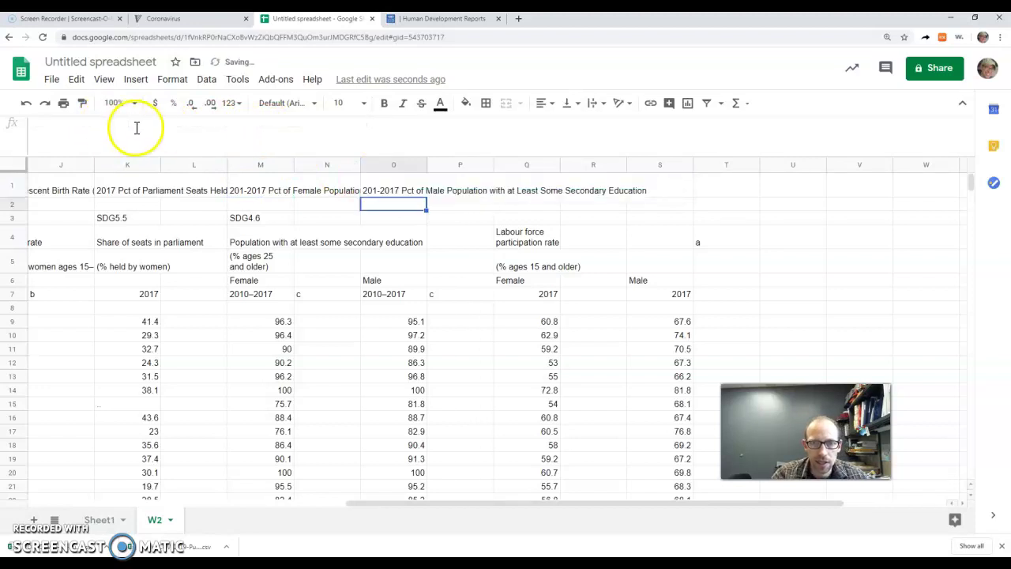
- Enter the header "2017 Pct of Female Population 15 and Older in Labour Force" in cell Q1
click(526, 187)
click(113, 142)
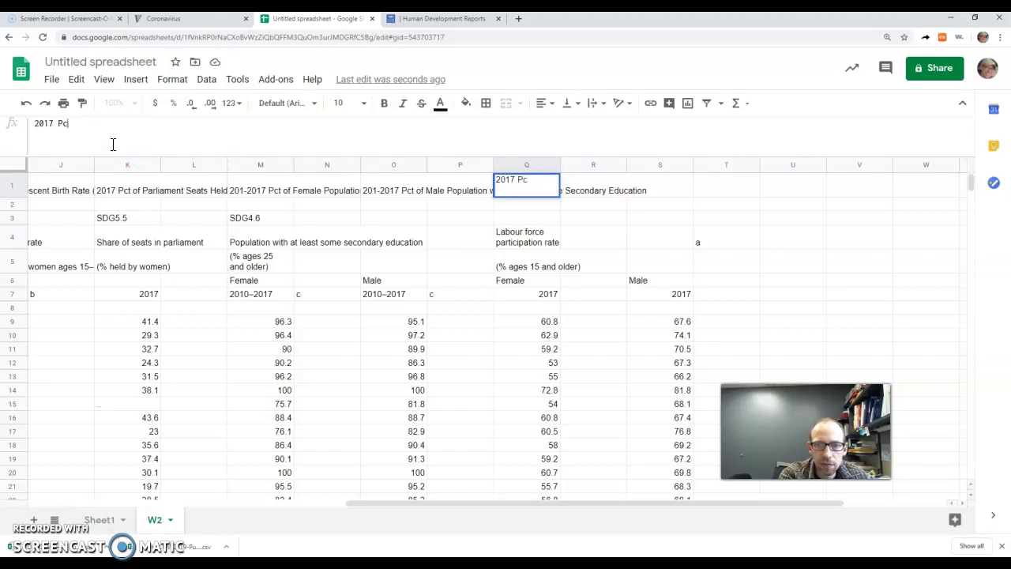
text(2017 Pct of Female)
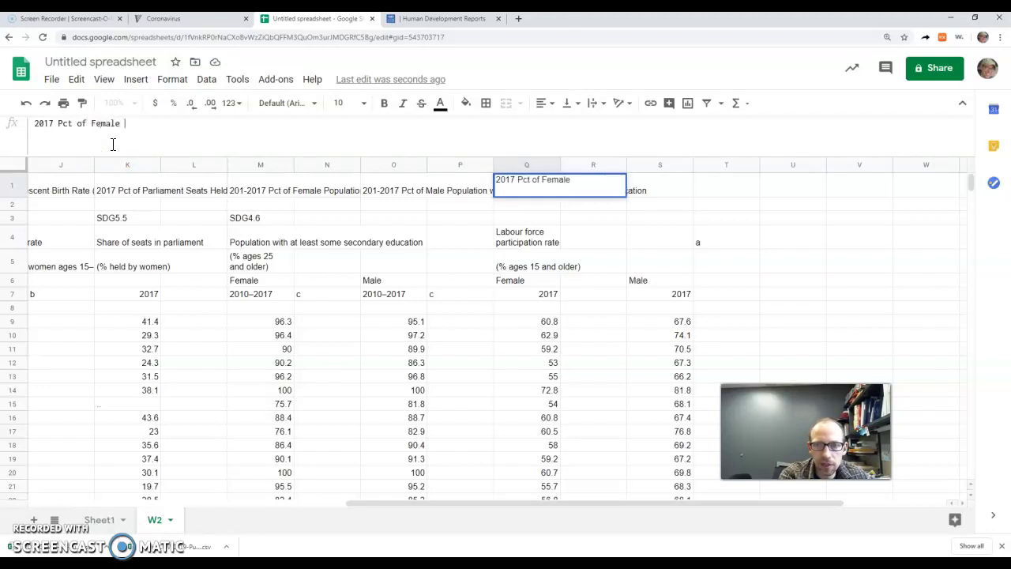
text( Population 15 and Older in)
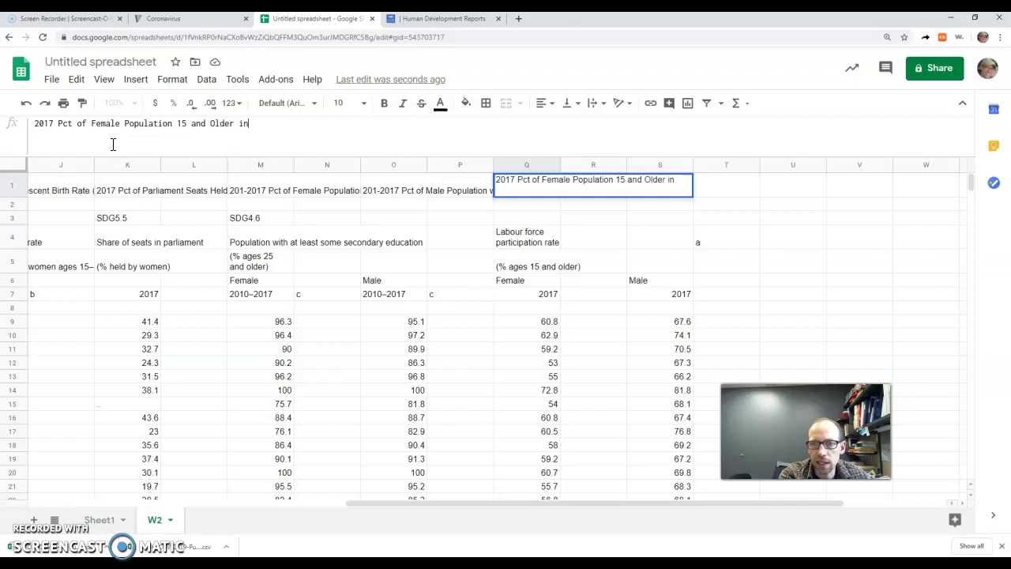
text(Labour)
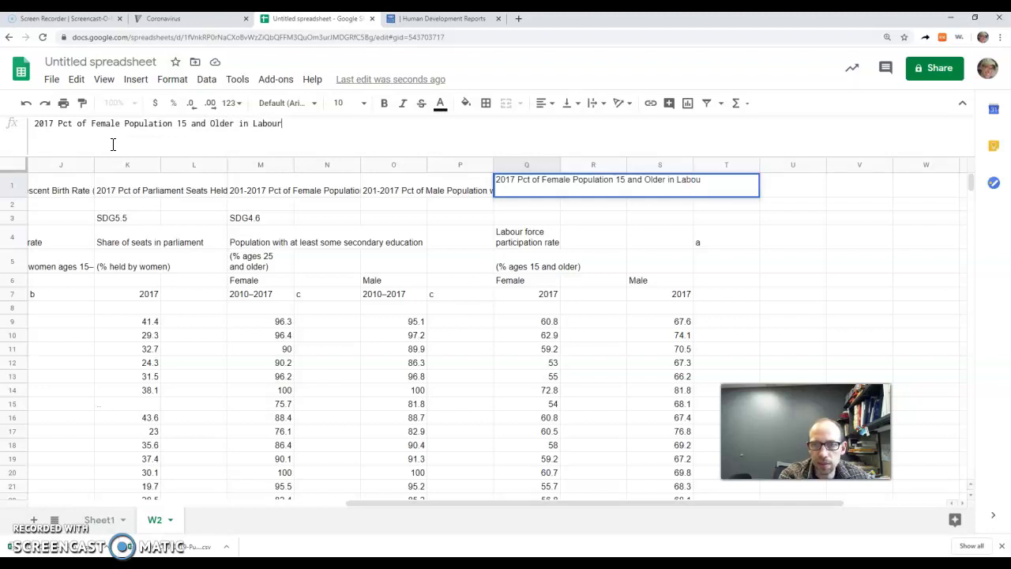
text( Force)
key(Return)
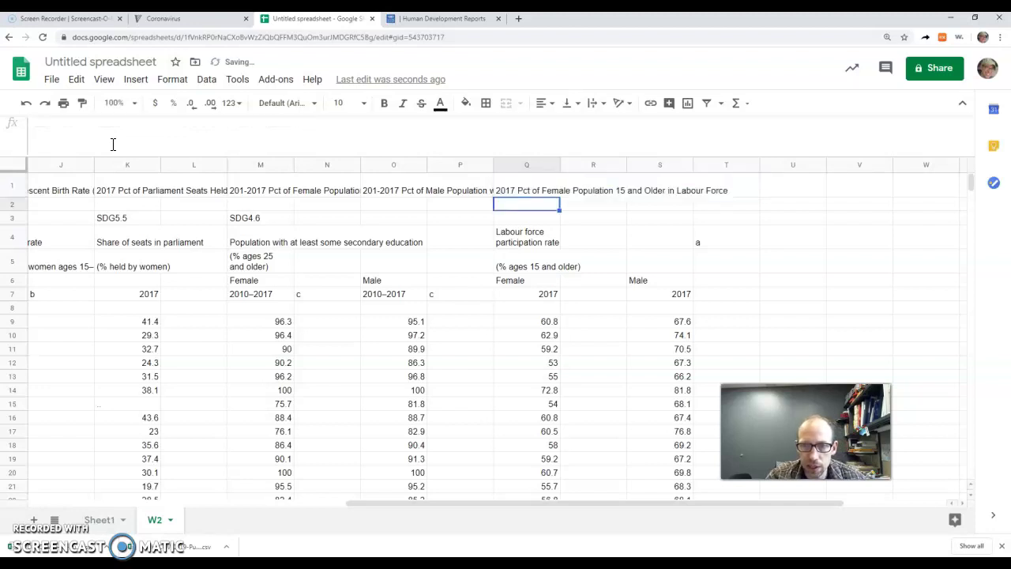
- Copy the Q1 labour force header into S1, changing it to "2017 Pct of Male Population 15 and Older in Labour Force"
click(534, 193)
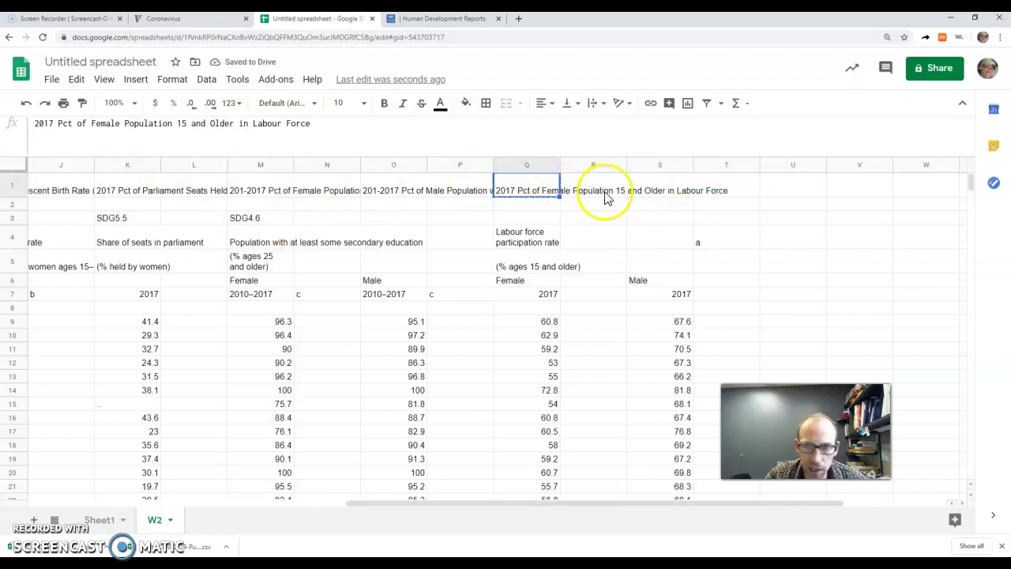
key(ctrl+c)
click(653, 180)
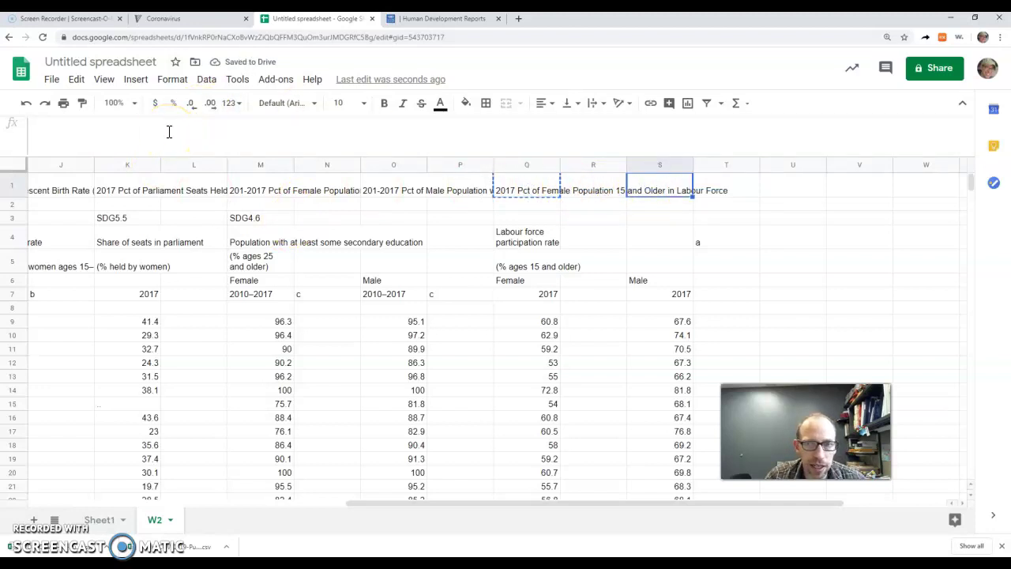
click(169, 132)
key(ctrl+v)
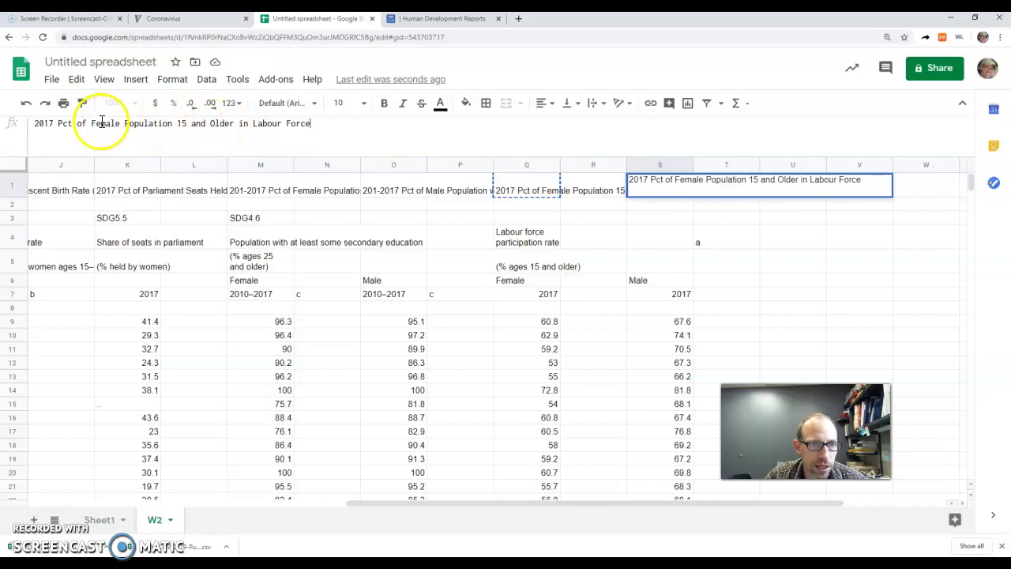
drag(90, 124, 106, 124)
text(M)
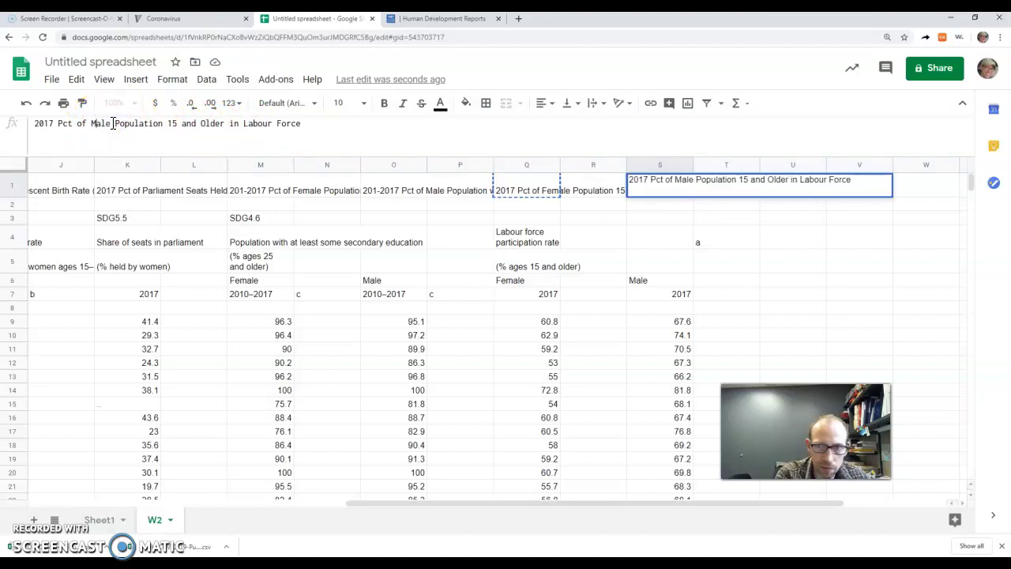
key(Return)
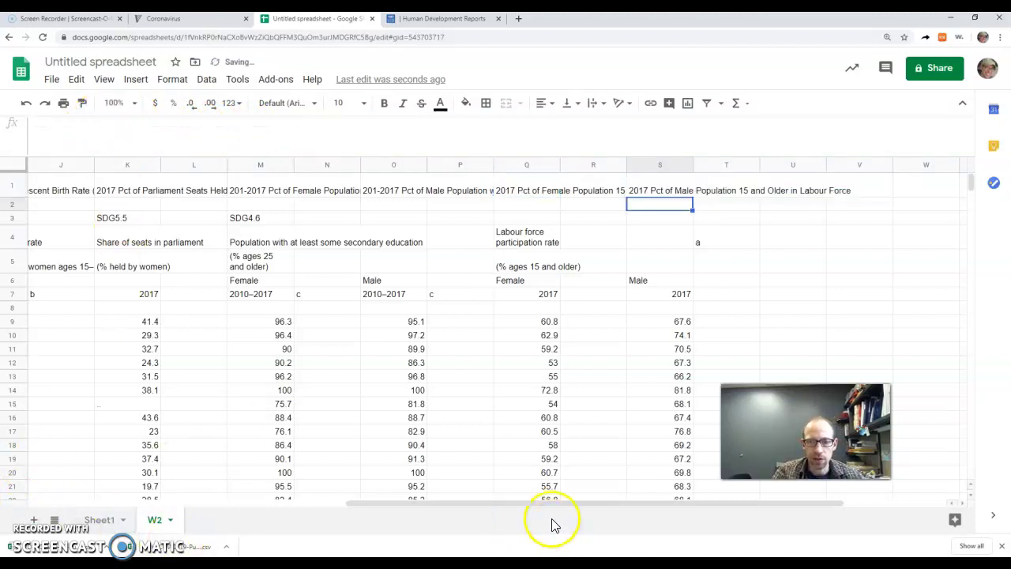
- Delete rows 2 to 7, which hold the old multi-row column headers
click(367, 502)
drag(409, 508, 50, 497)
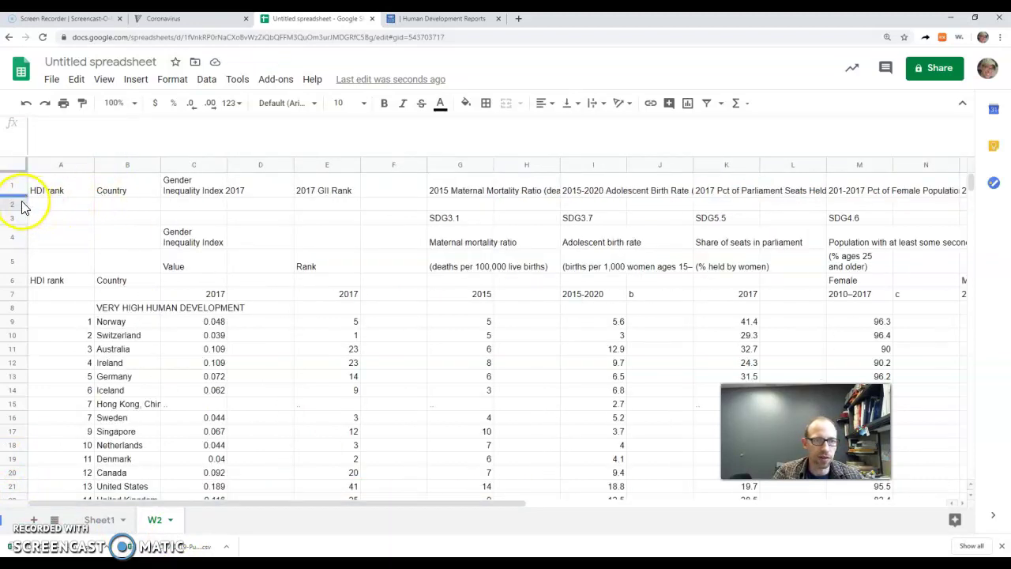
drag(18, 204, 14, 293)
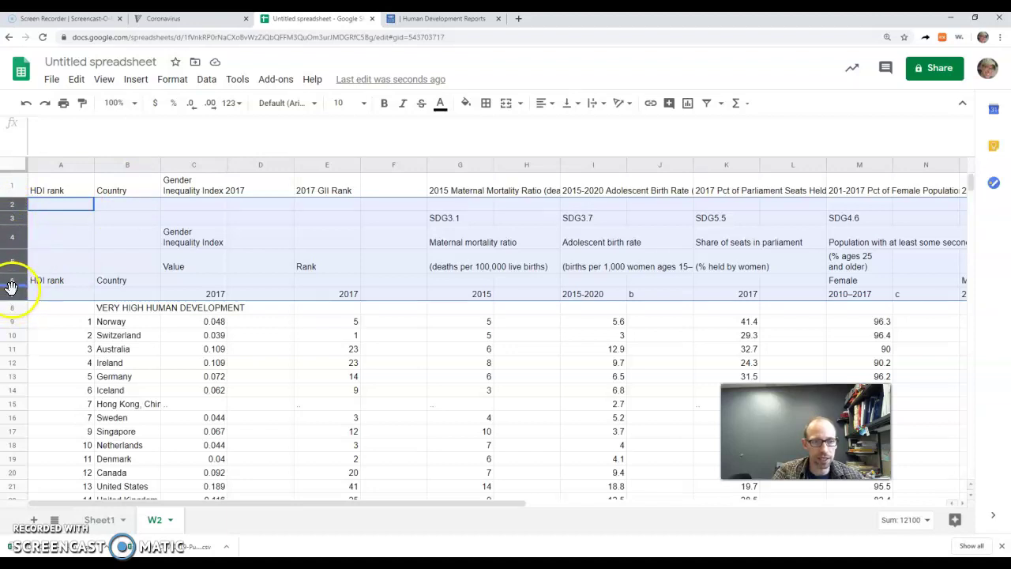
right_click(45, 234)
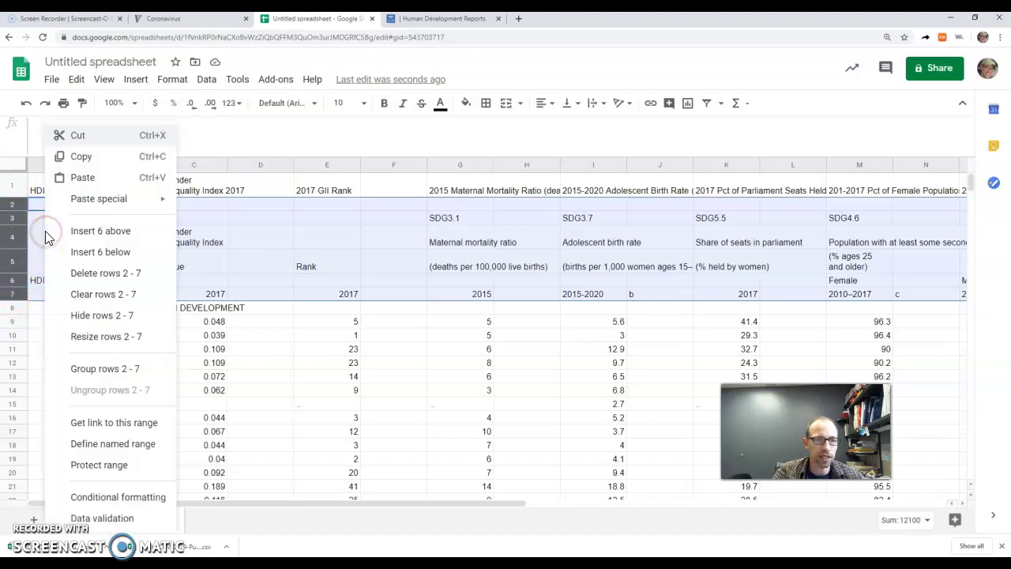
click(102, 274)
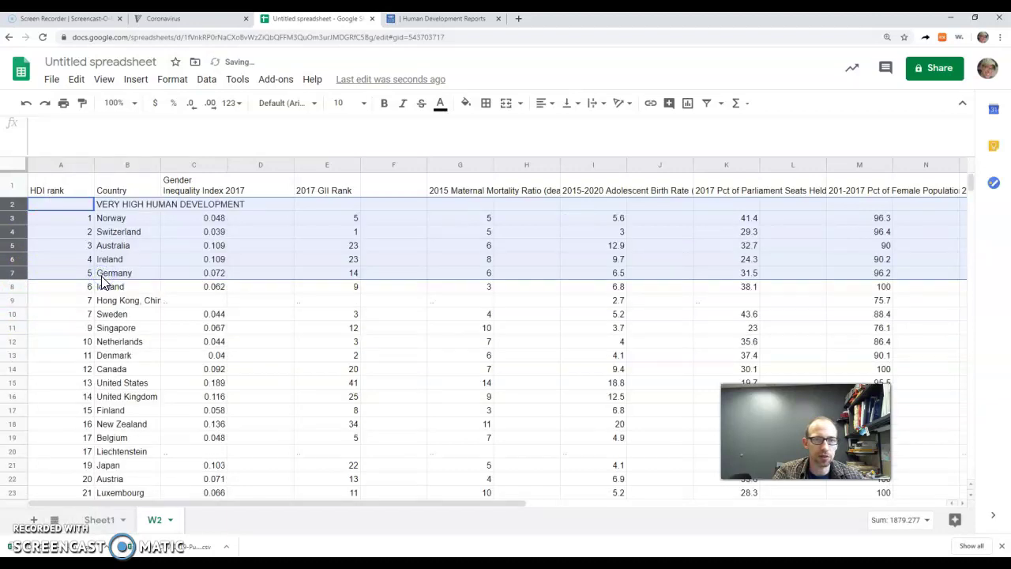
- Delete the spacer columns D, F, H, J, L, N and P together
click(260, 164)
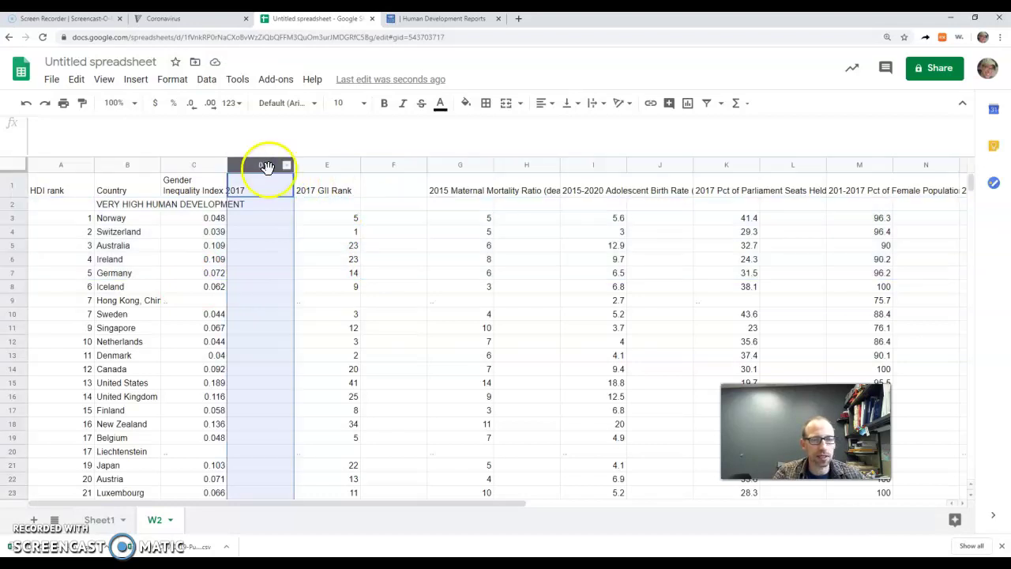
ctrl+click(399, 164)
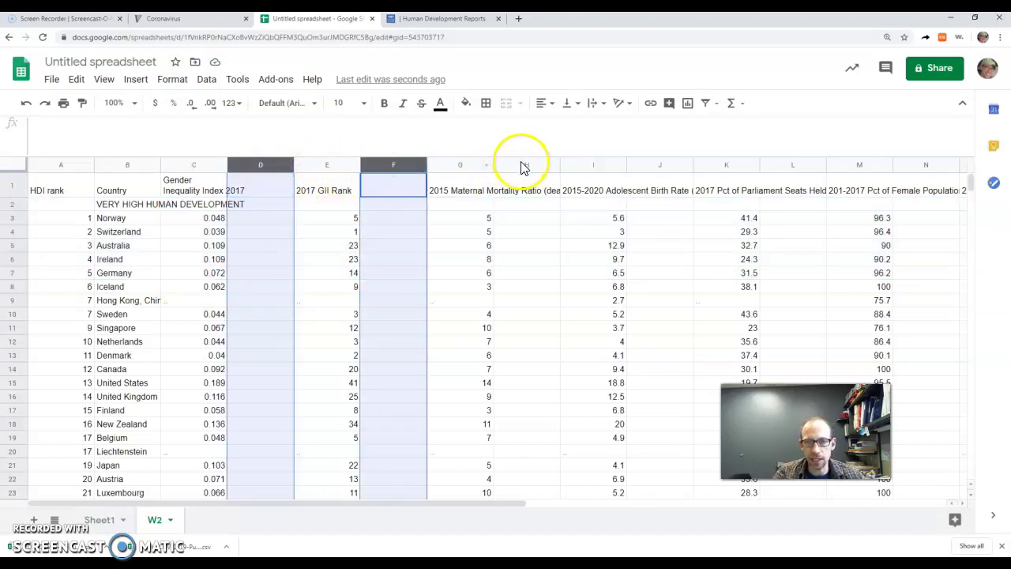
ctrl+click(523, 166)
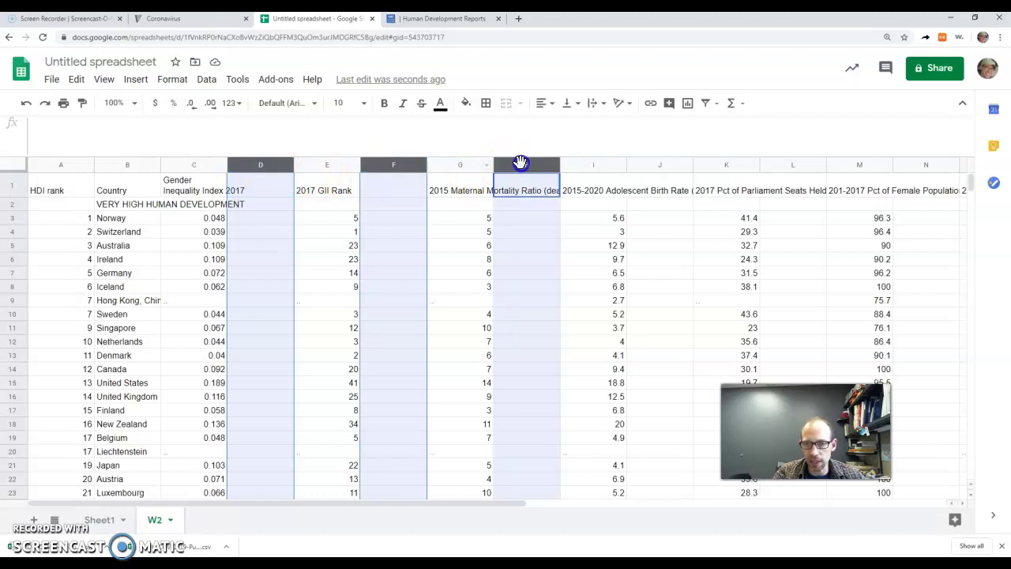
ctrl+click(651, 164)
ctrl+click(798, 166)
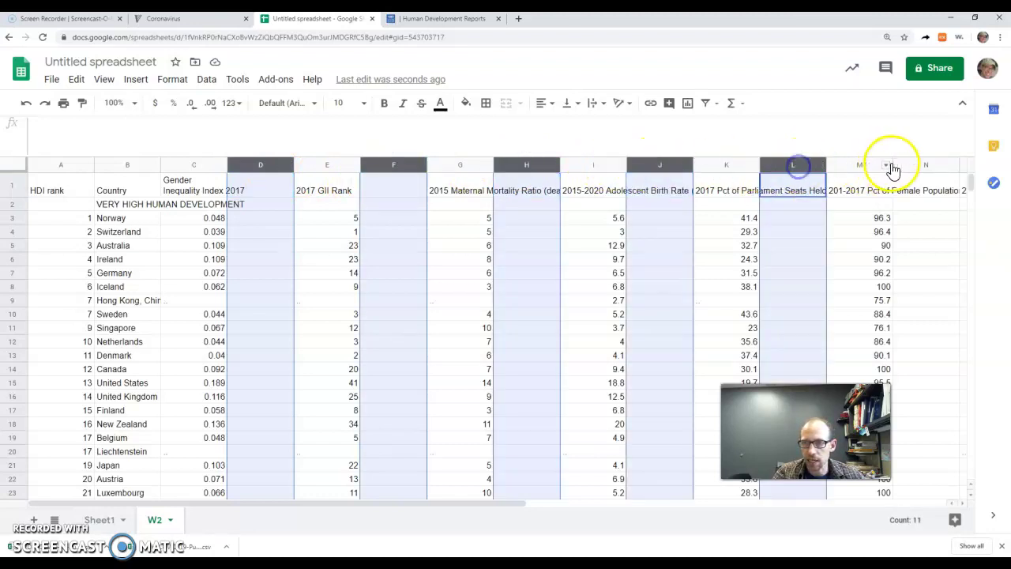
ctrl+click(916, 166)
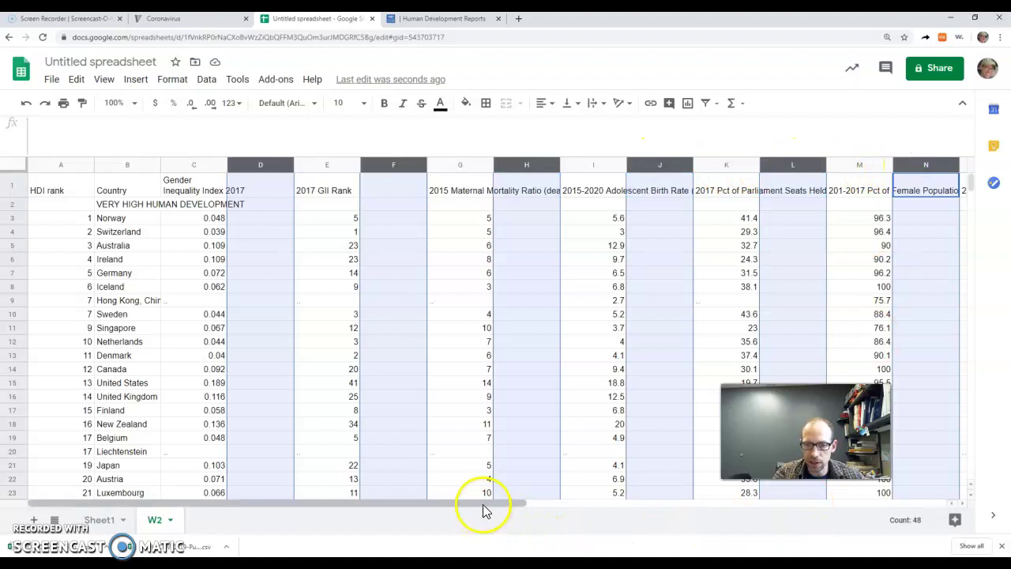
drag(480, 503, 643, 497)
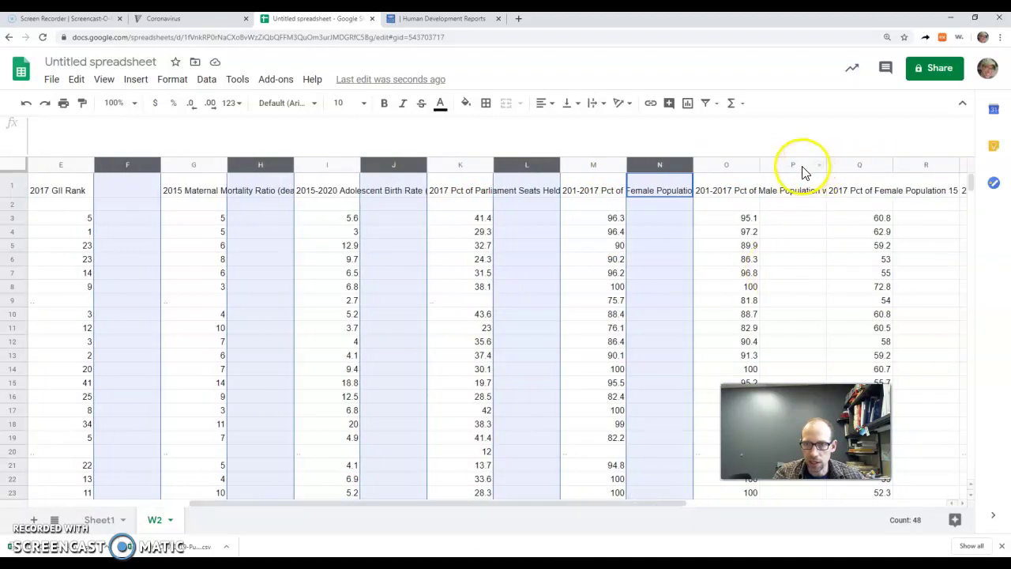
ctrl+click(801, 165)
right_click(801, 165)
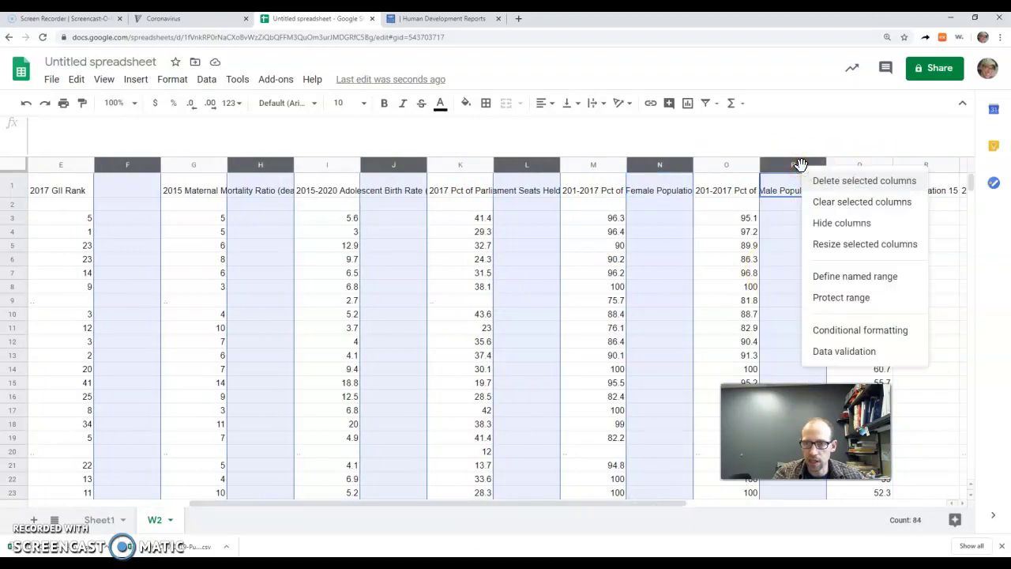
click(826, 182)
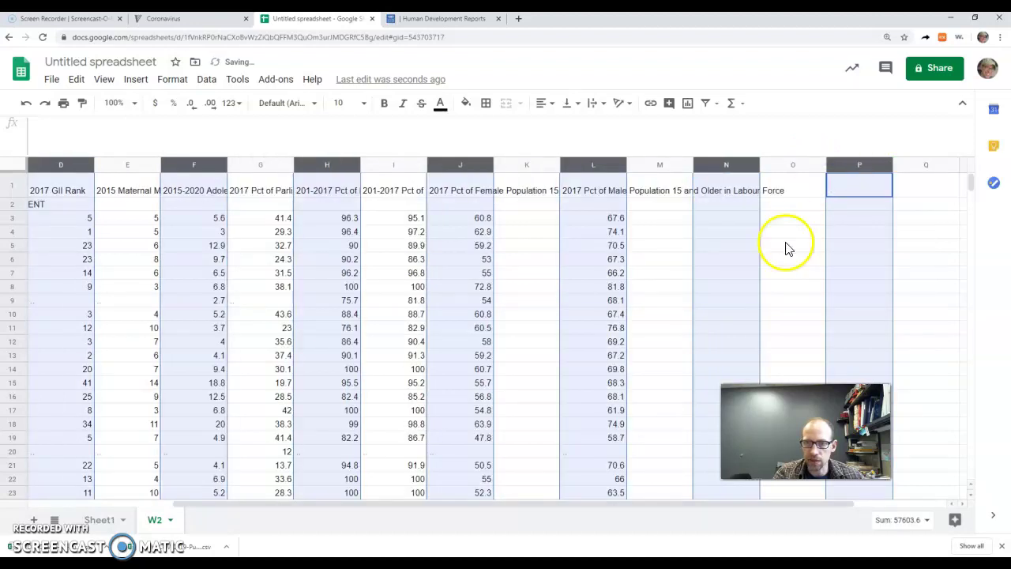
drag(612, 506, 355, 503)
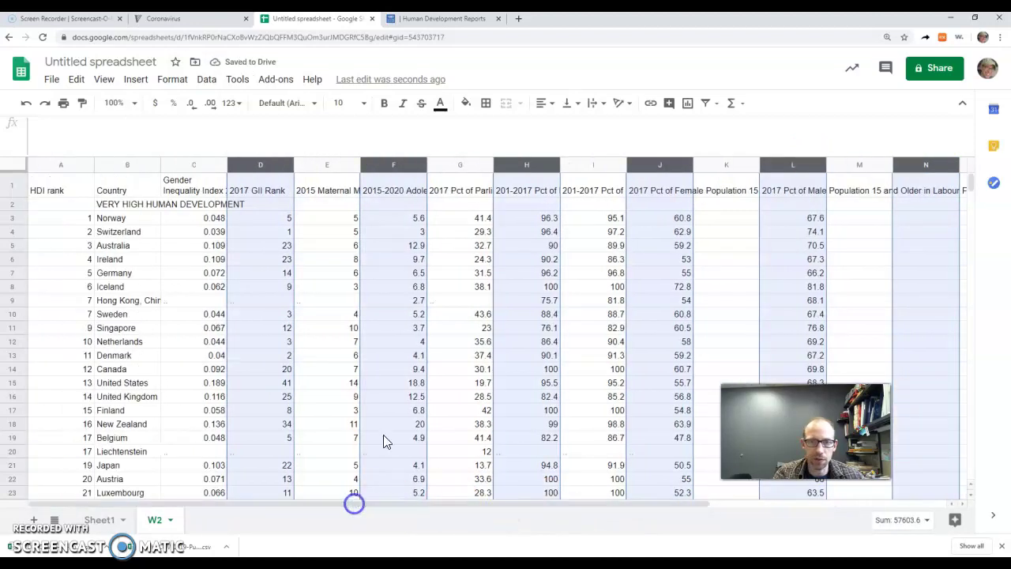
click(388, 259)
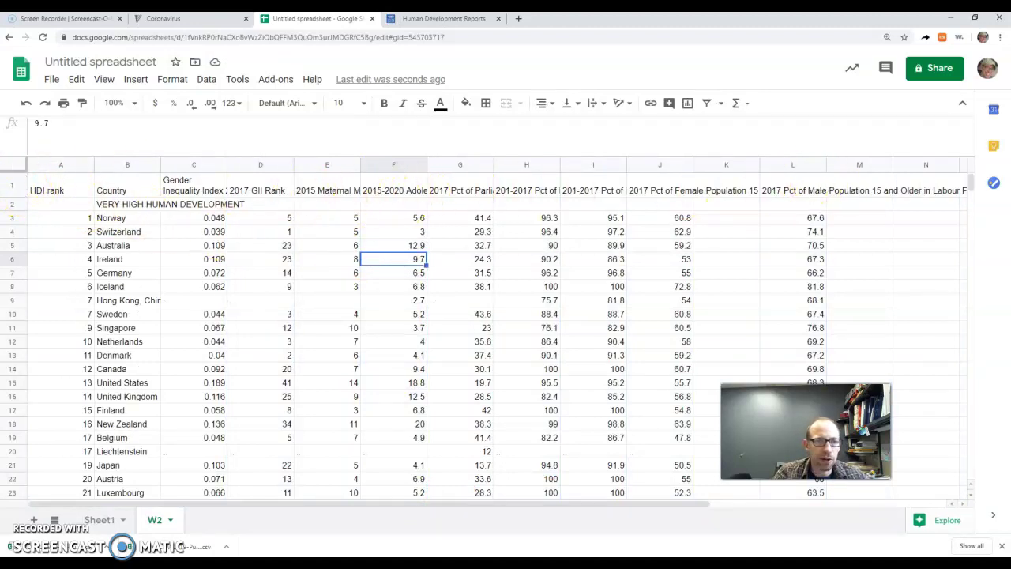
- Freeze the header row, row 1, at the top of the sheet
click(12, 186)
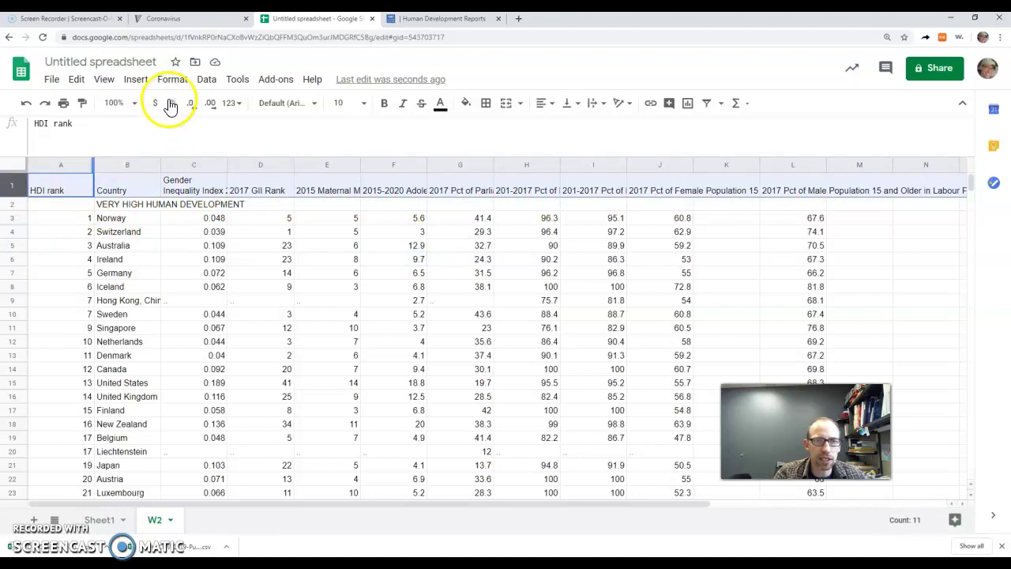
click(103, 78)
mouse_move(220, 113)
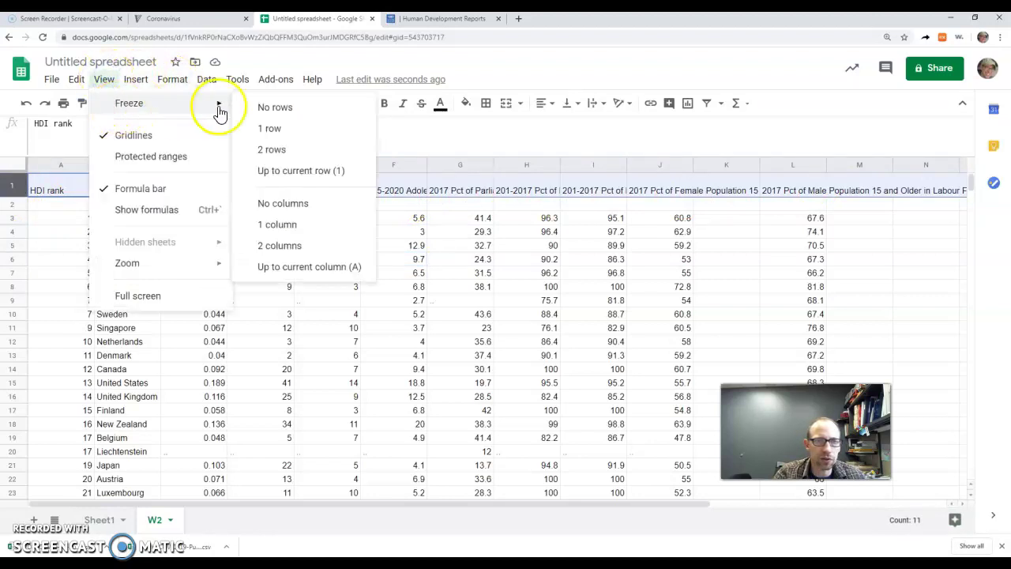
click(270, 130)
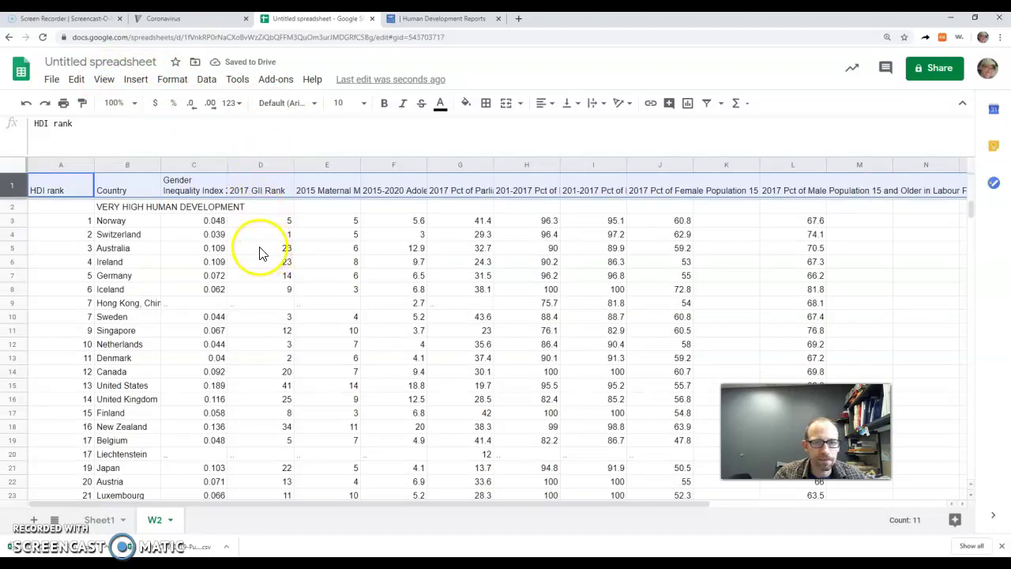
- Wrap the text in header row 1 and center it horizontally
click(113, 81)
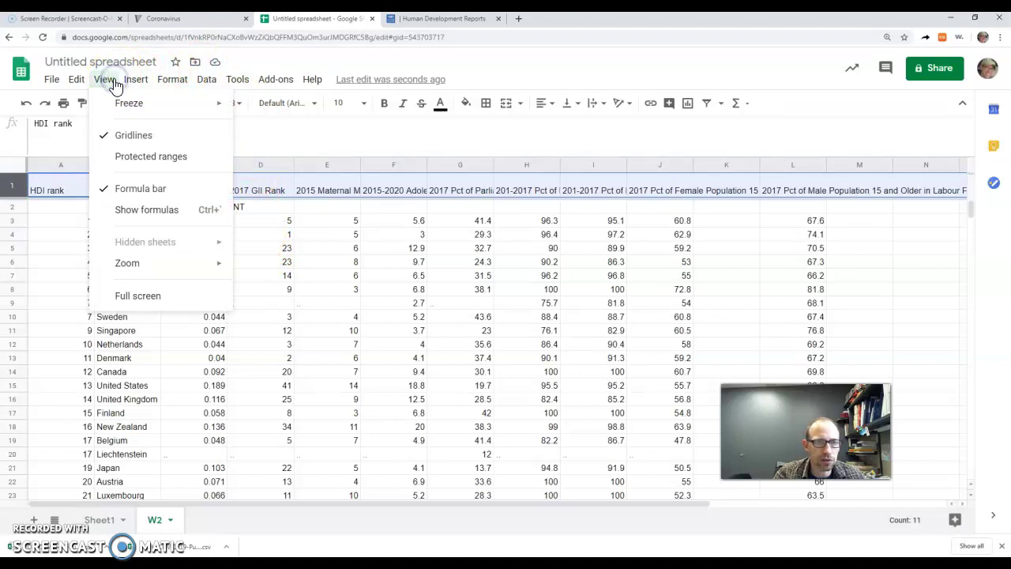
mouse_move(178, 85)
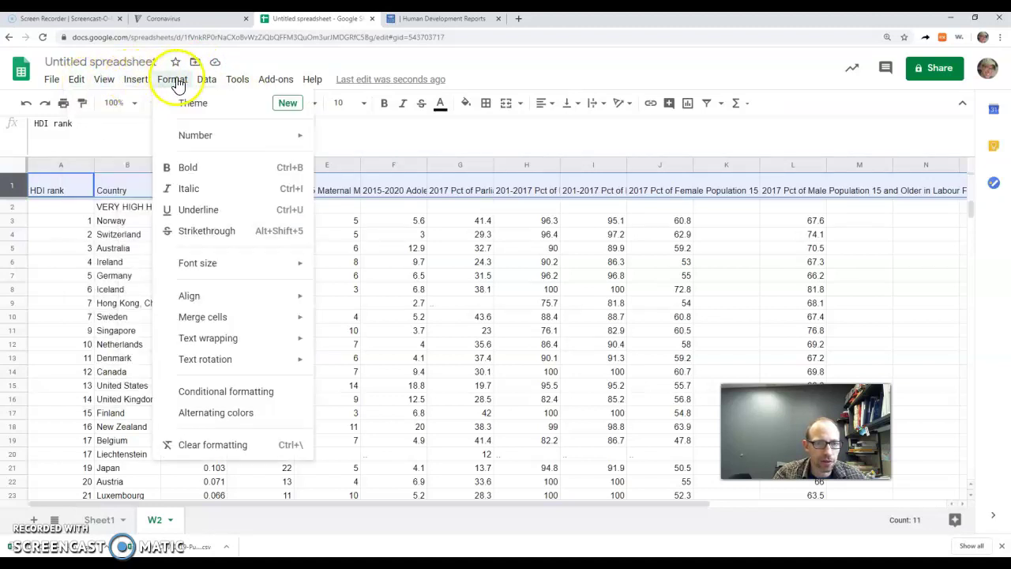
mouse_move(315, 347)
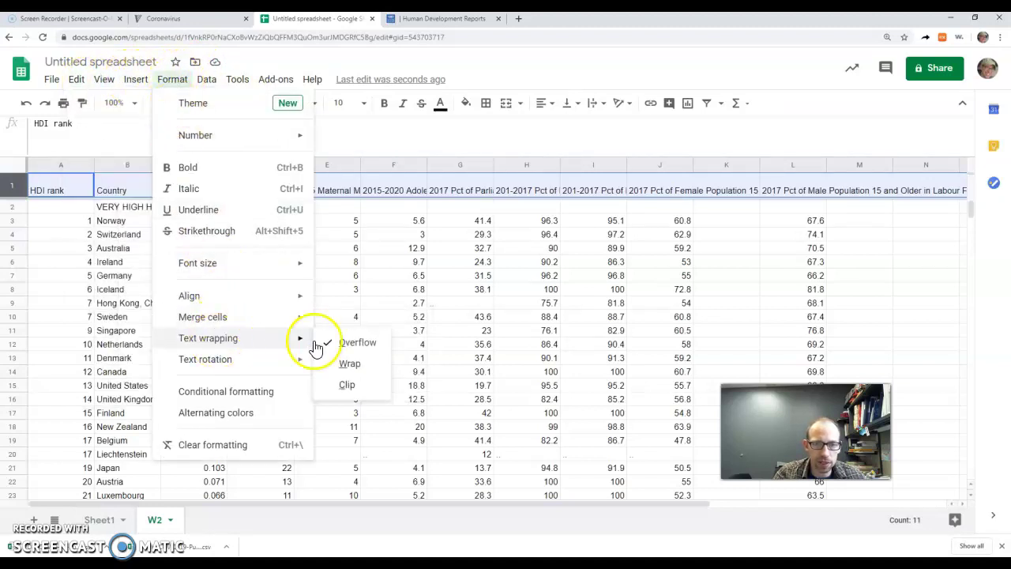
click(349, 362)
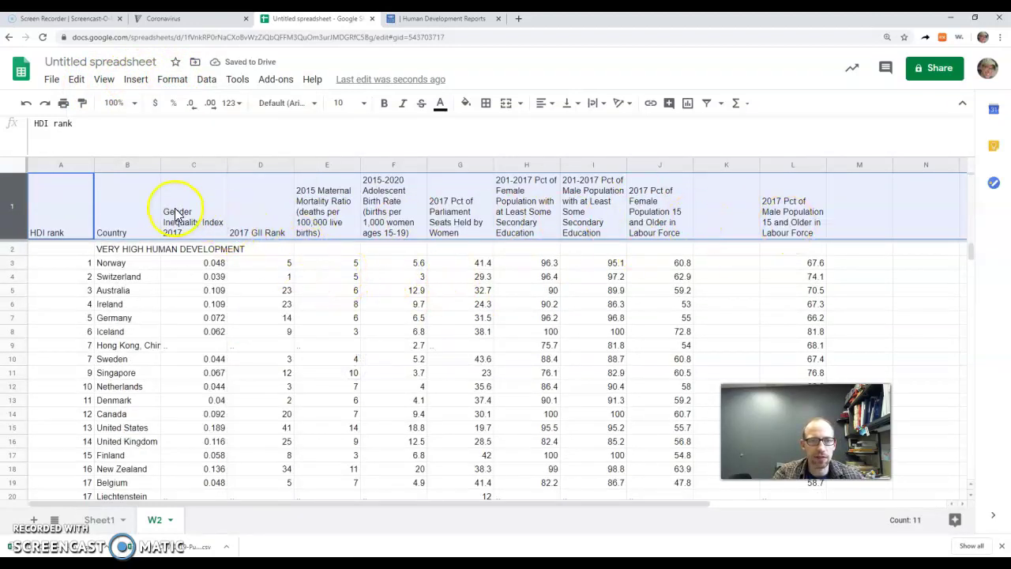
click(543, 104)
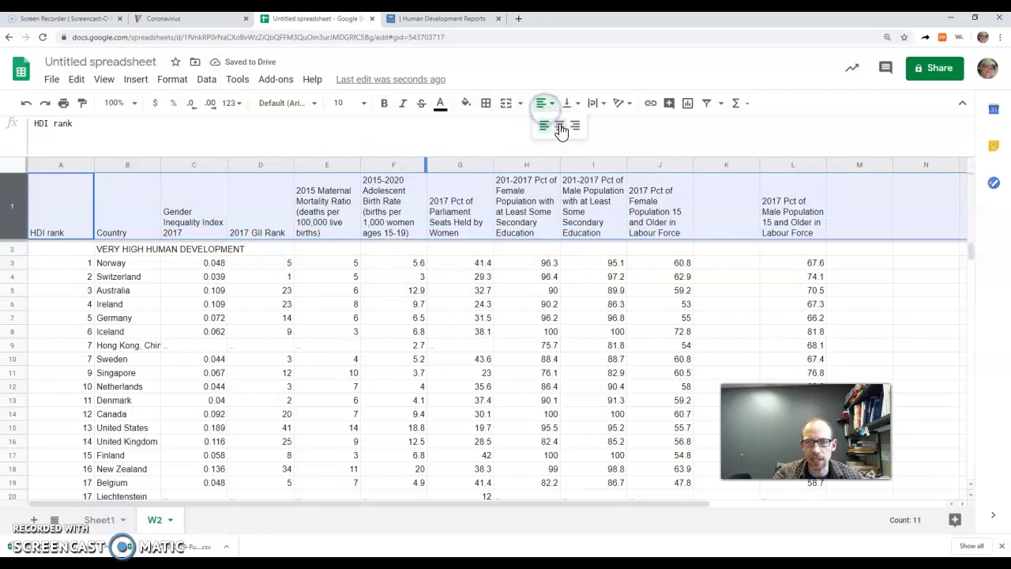
click(561, 129)
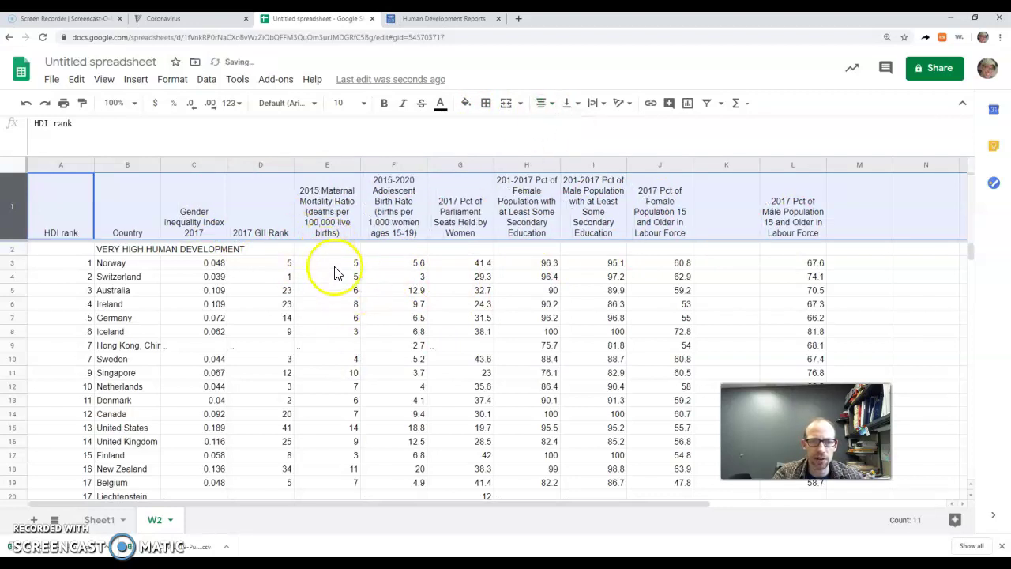
- Make the text in header row 1 bold
click(385, 108)
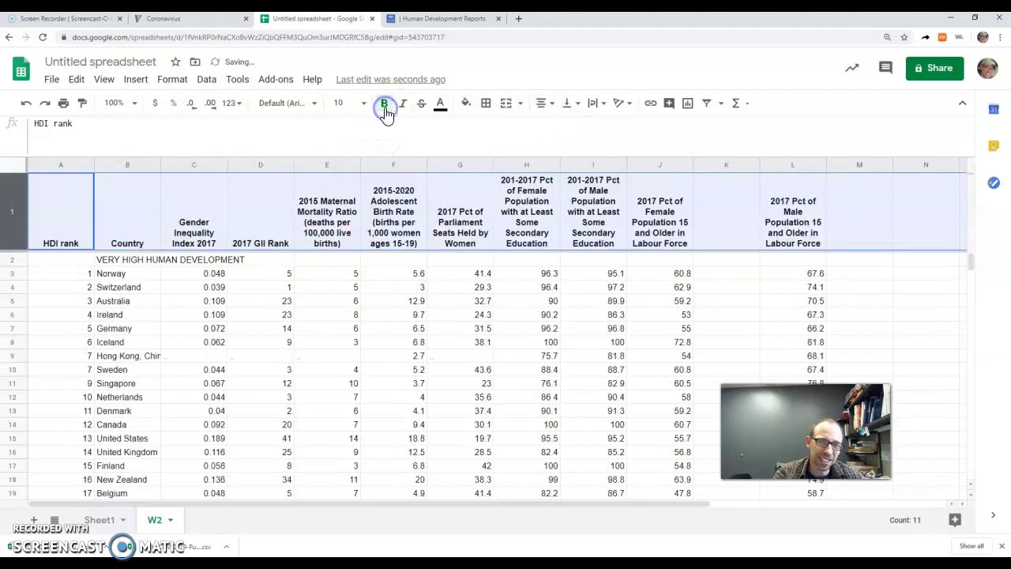
click(440, 316)
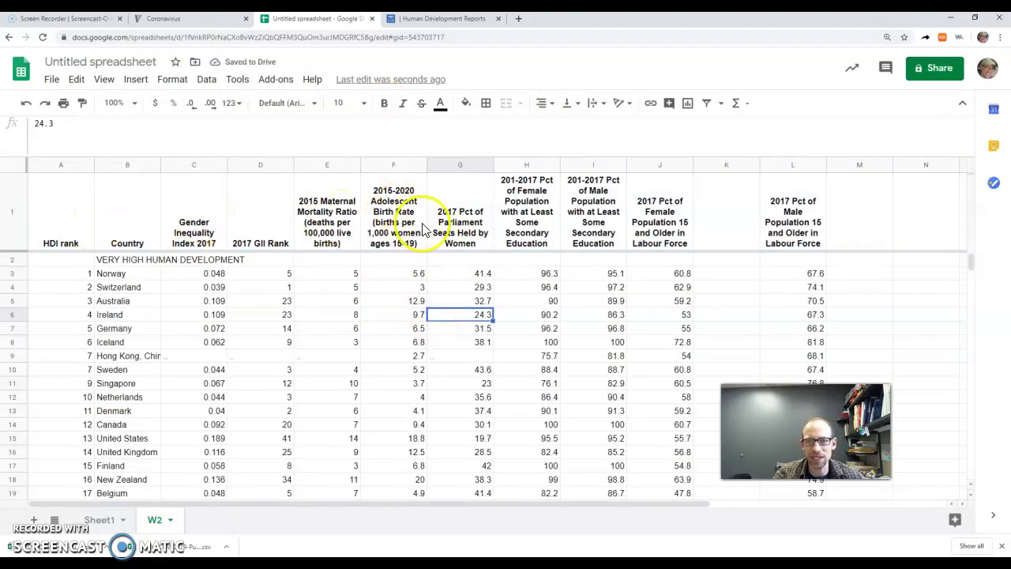
- Delete the empty spacer column K between the female and male labour force columns
click(725, 163)
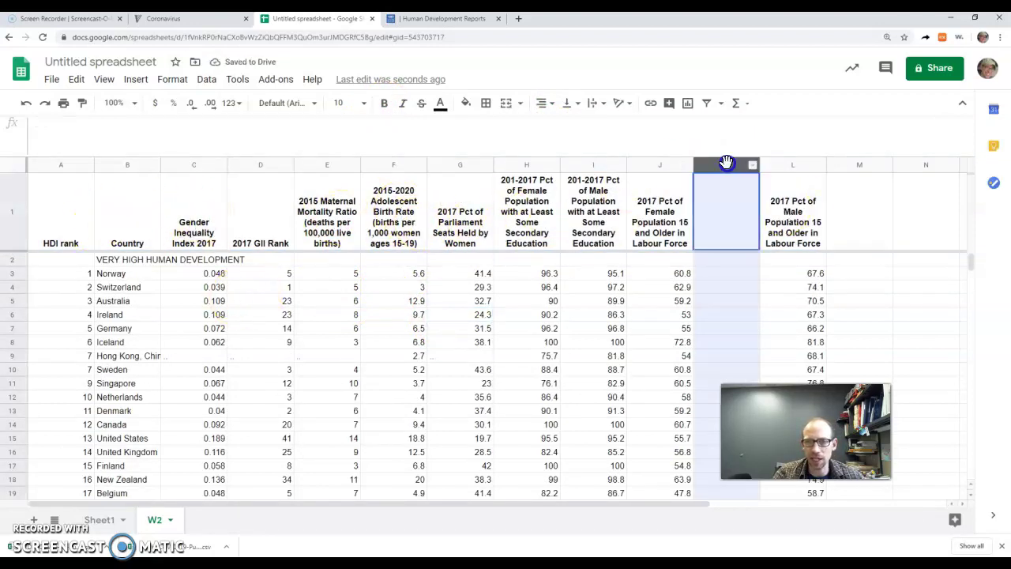
right_click(726, 164)
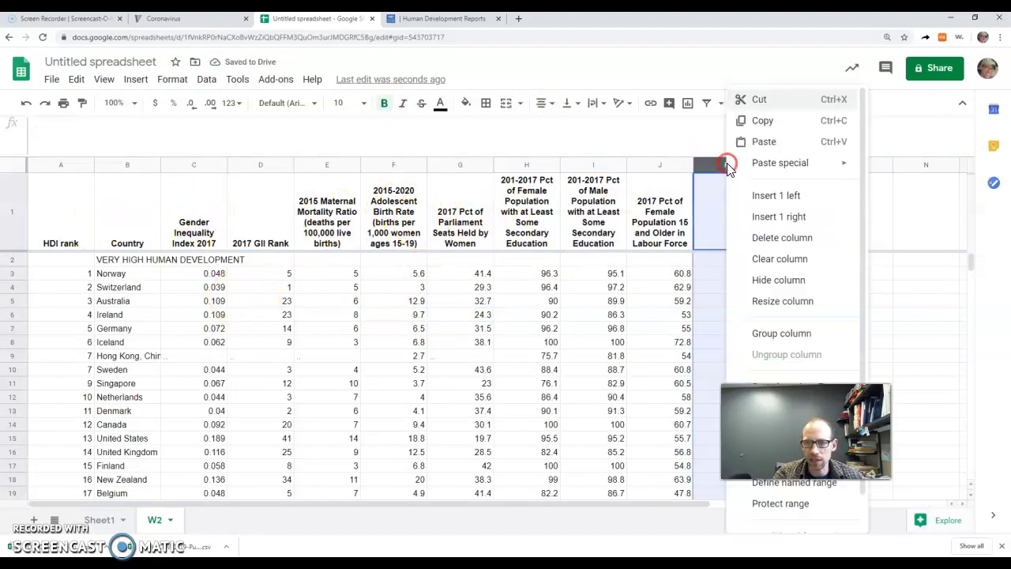
click(784, 238)
click(537, 330)
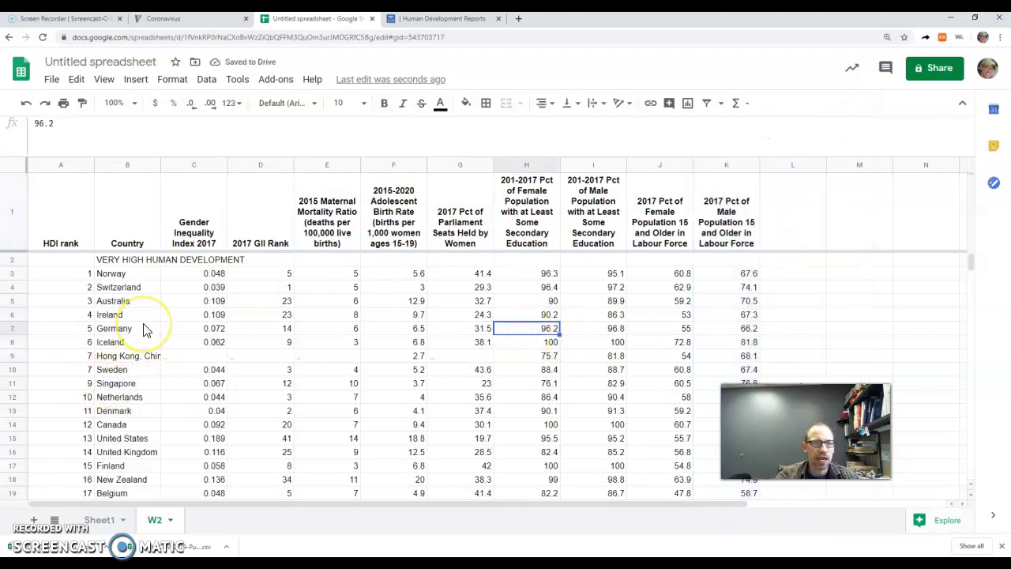
- Sort the sheet A to Z by the HDI rank column to move the development category rows out of the country list
scroll(144, 328, down, 3)
scroll(144, 328, up, 3)
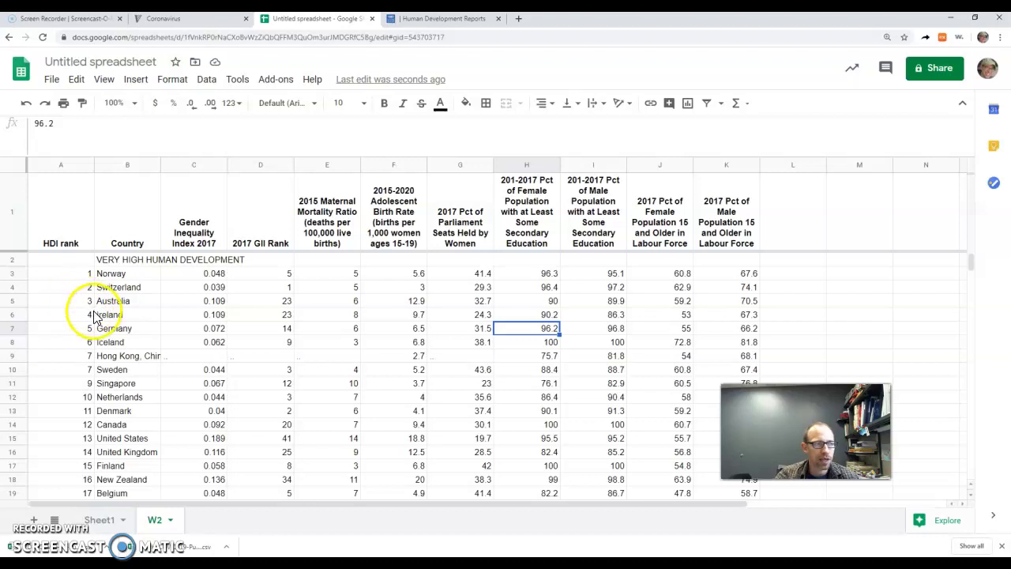
click(89, 167)
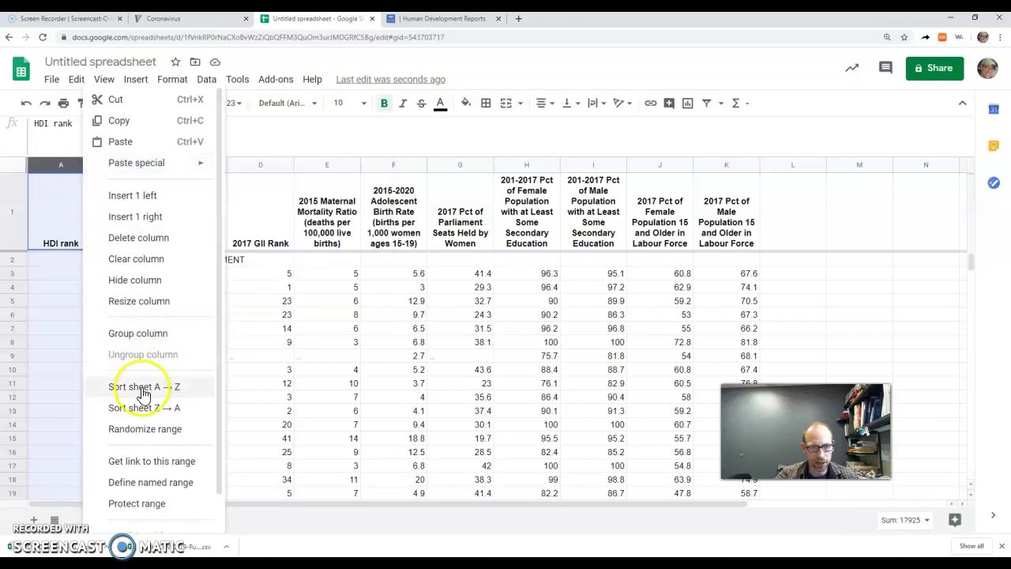
click(143, 387)
click(68, 266)
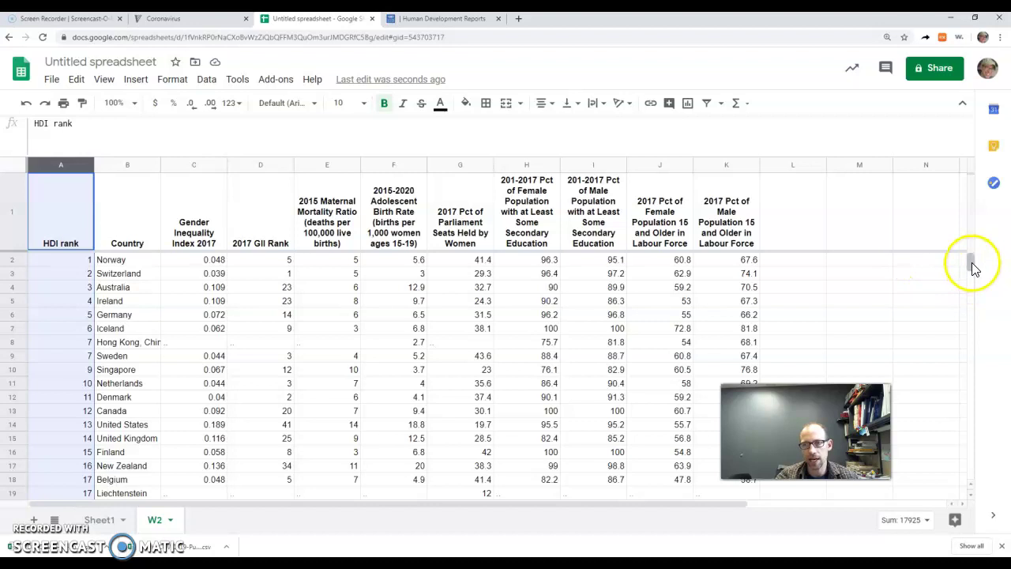
- Delete rows 191 to 224, which hold the unranked countries, category headings, regional summaries and the World total
drag(972, 268, 976, 301)
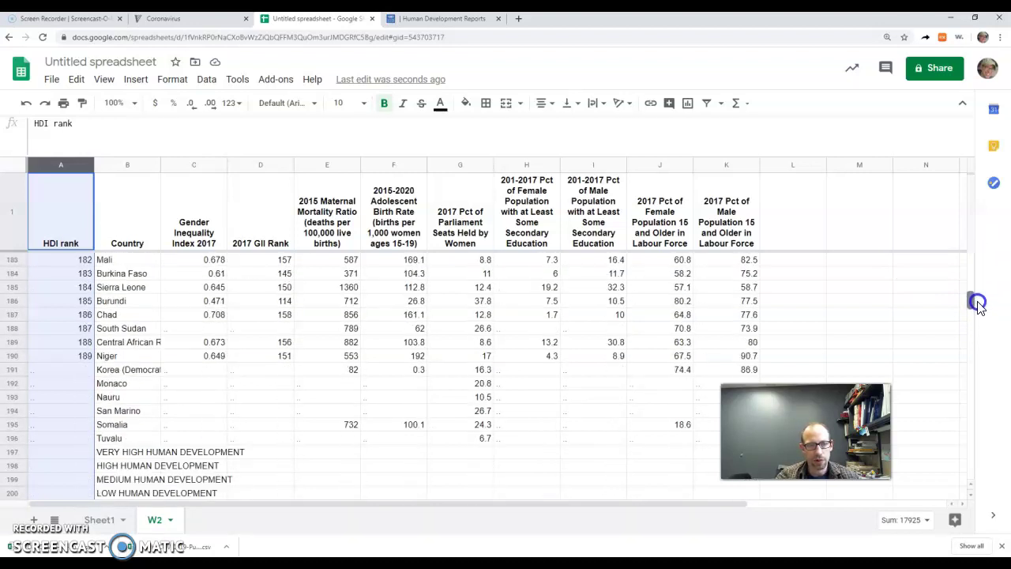
click(14, 369)
click(136, 372)
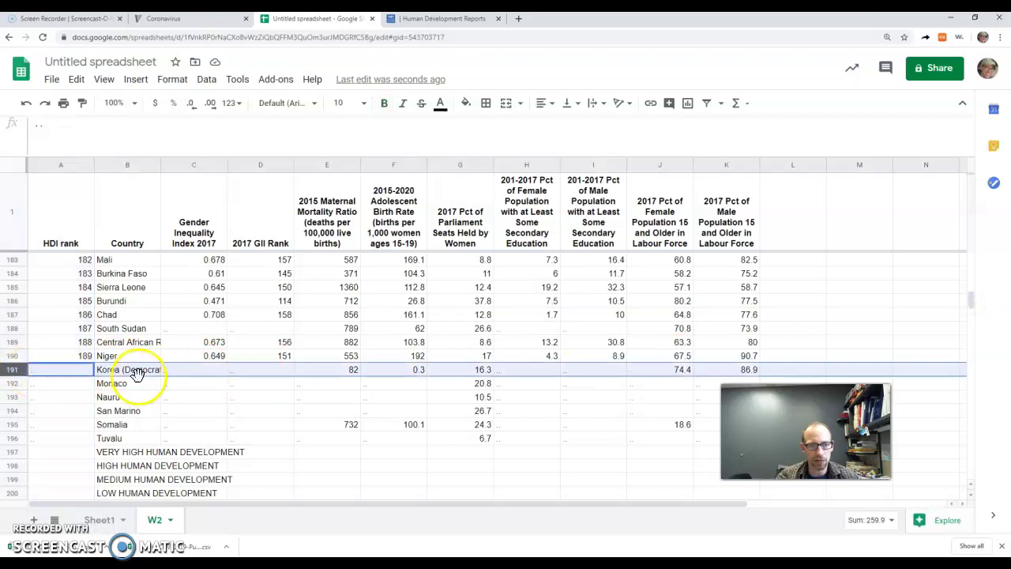
scroll(137, 378, down, 8)
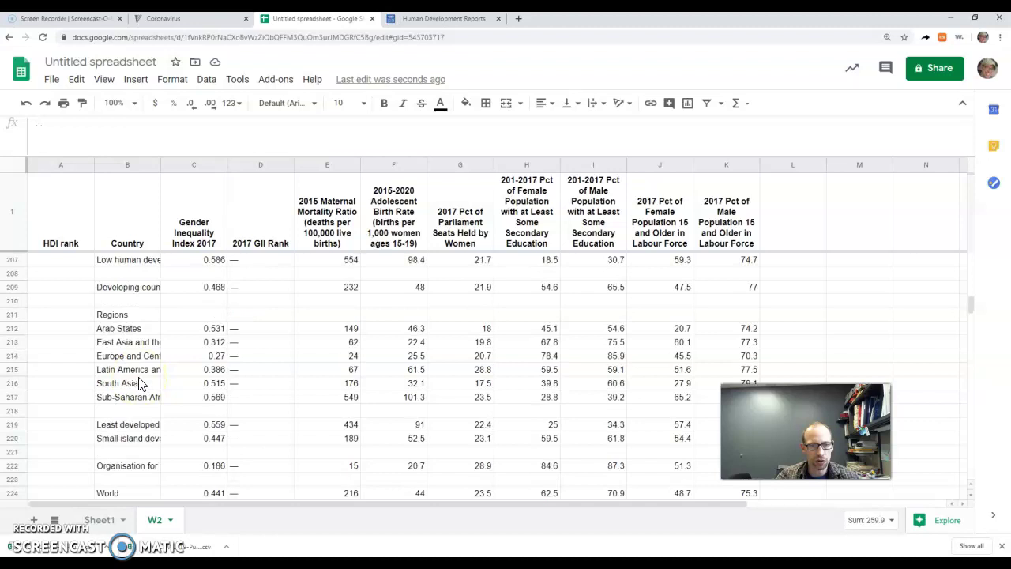
scroll(137, 383, down, 3)
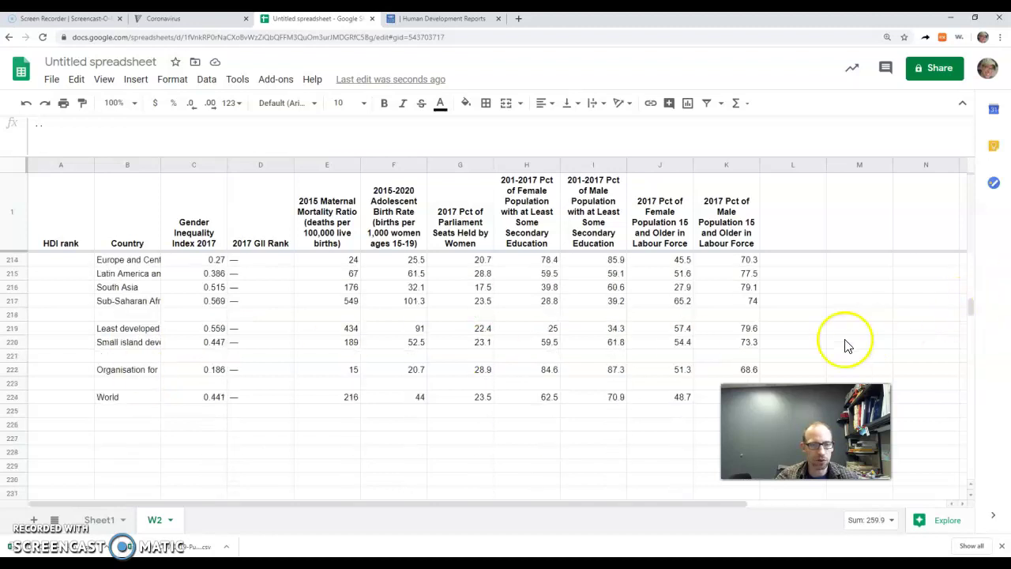
shift+click(17, 397)
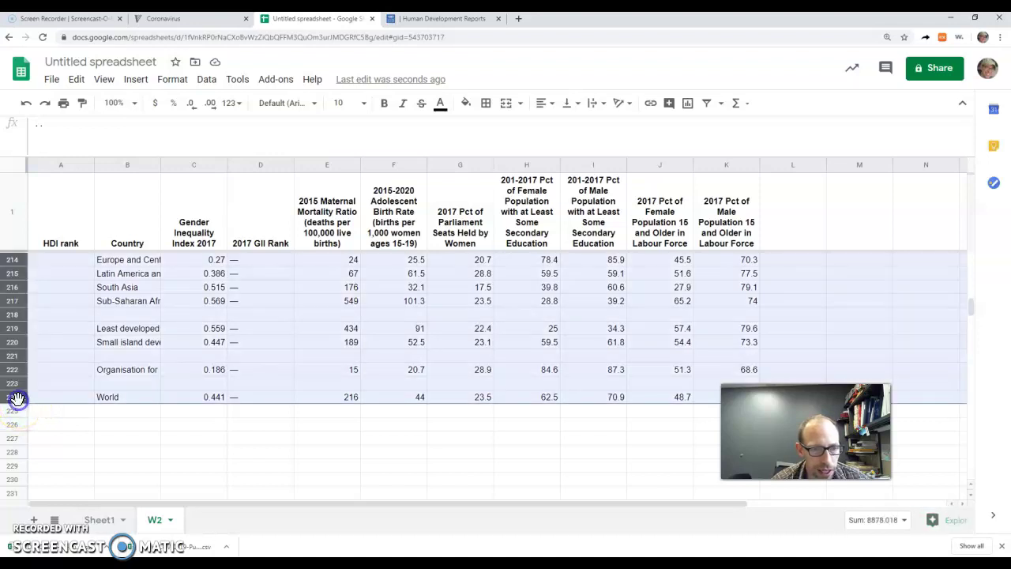
right_click(67, 307)
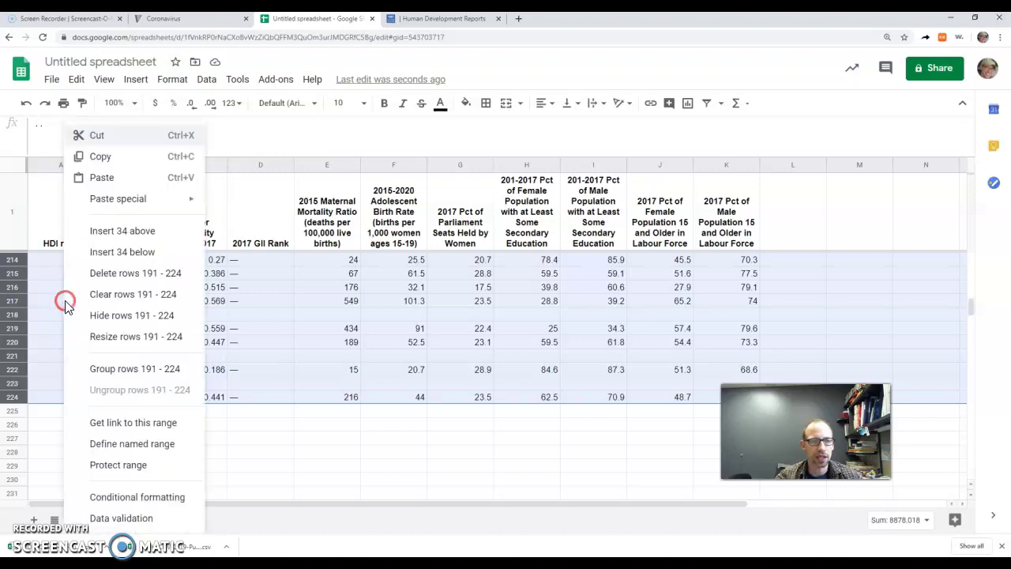
click(118, 273)
- Examine the placeholder entries in Angola's Gender Inequality Index 2017 and 2017 GII Rank cells and in the surrounding country rows
scroll(191, 364, up, 5)
click(156, 384)
scroll(338, 388, up, 10)
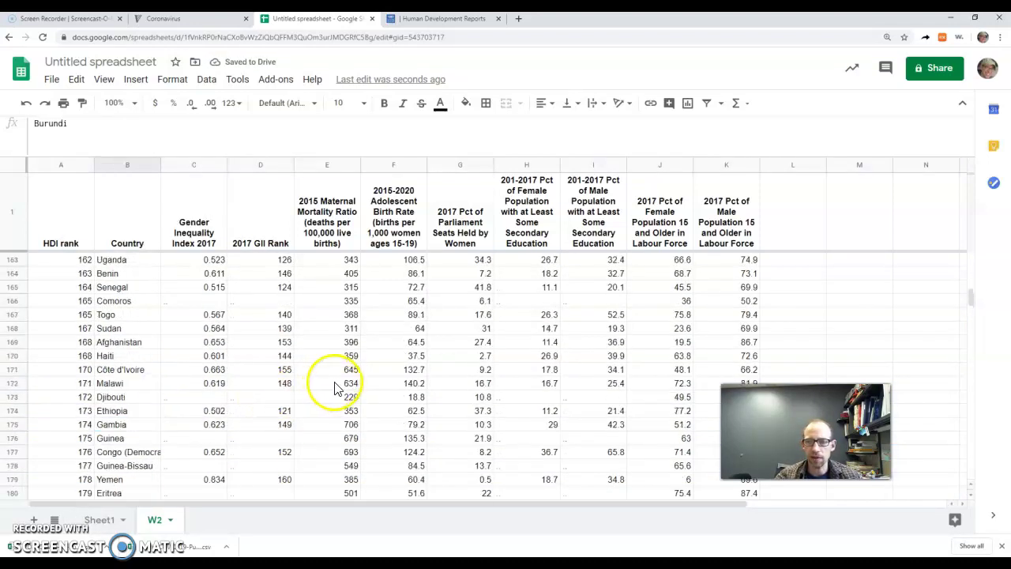
click(246, 289)
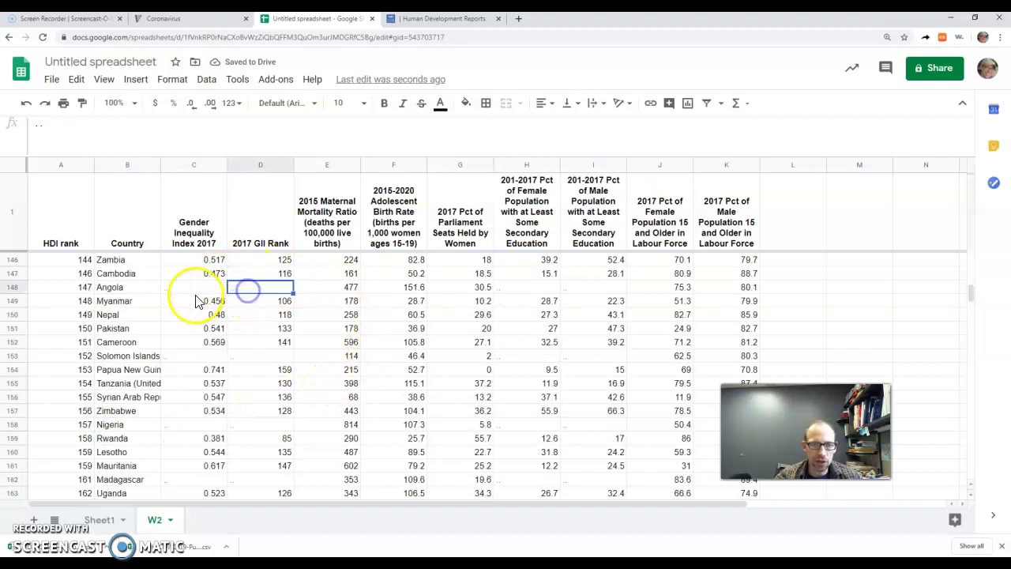
click(192, 291)
click(262, 289)
click(191, 289)
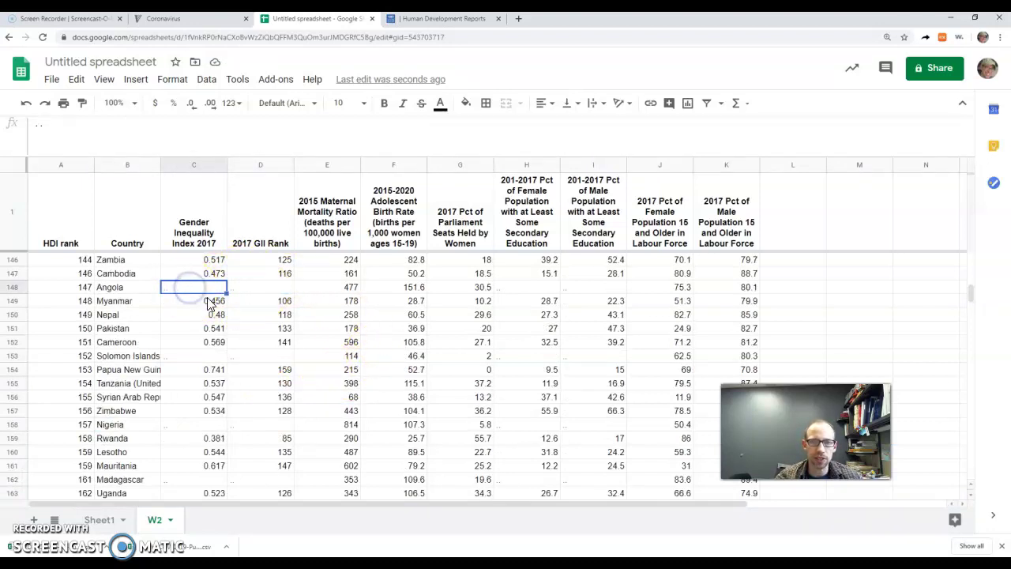
scroll(211, 303, up, 15)
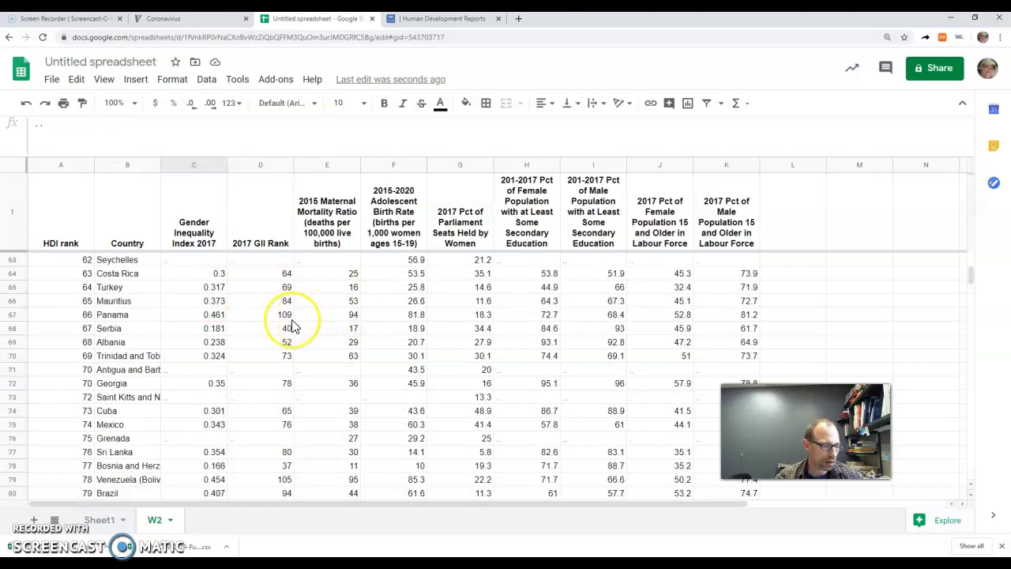
- Replace every ".." placeholder in the whole table, range A1:K190, with nothing using Find and replace
key(ctrl+a)
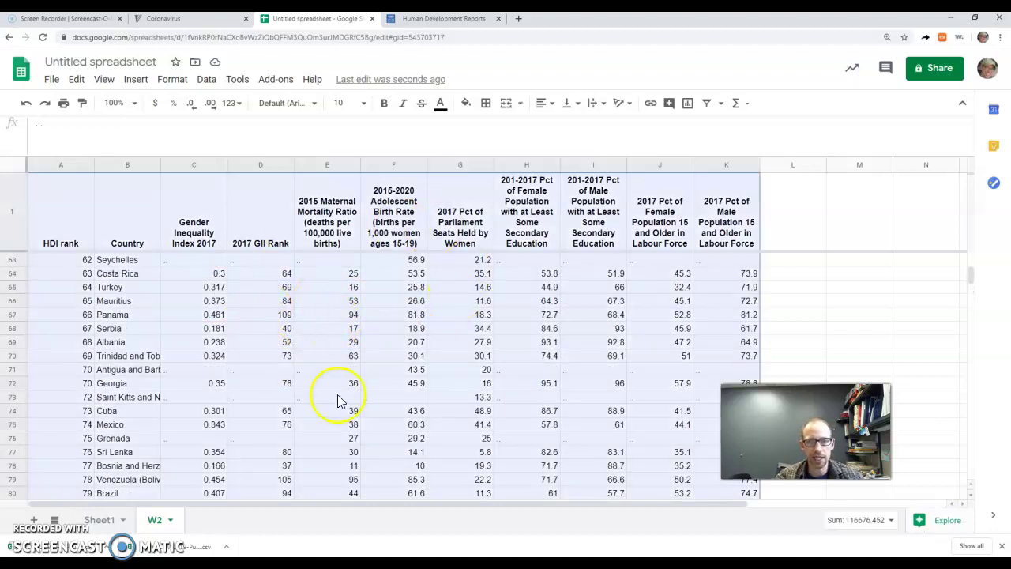
click(75, 82)
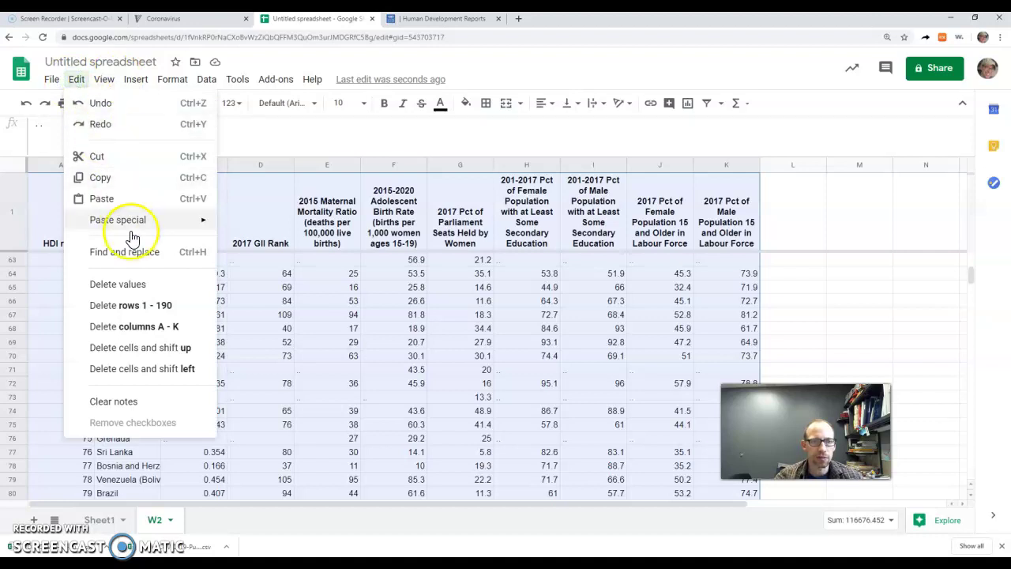
click(129, 251)
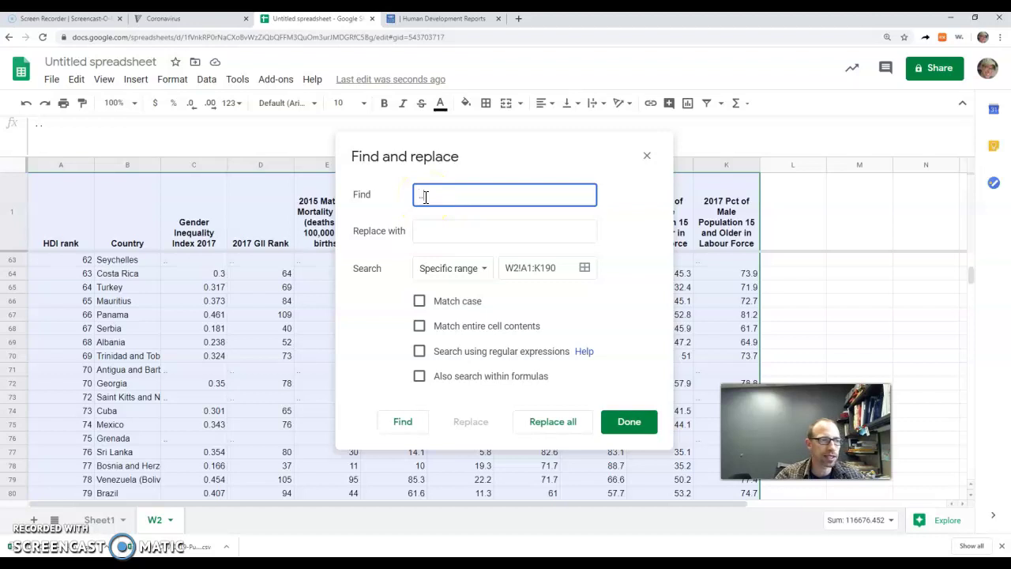
click(454, 229)
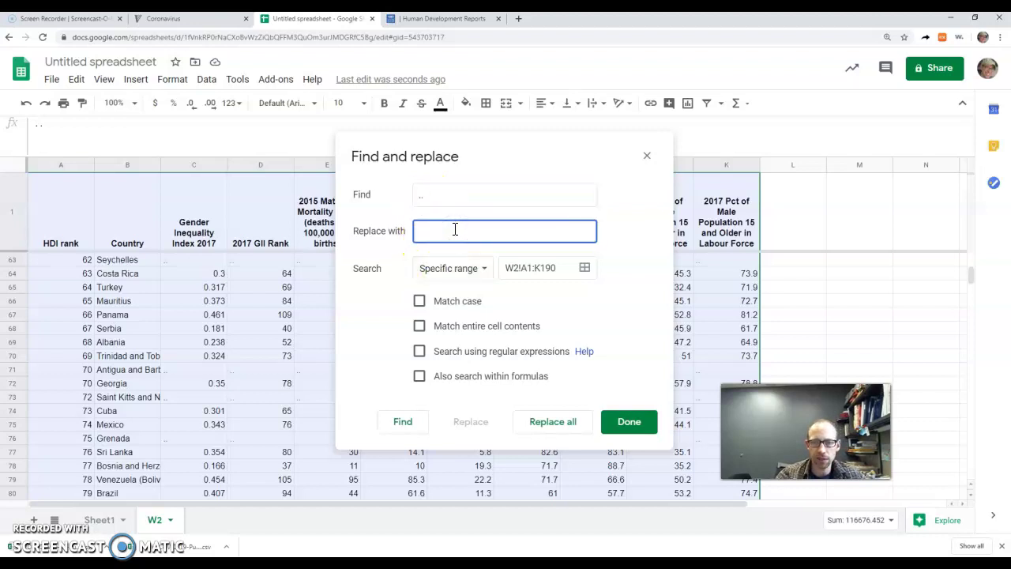
click(557, 421)
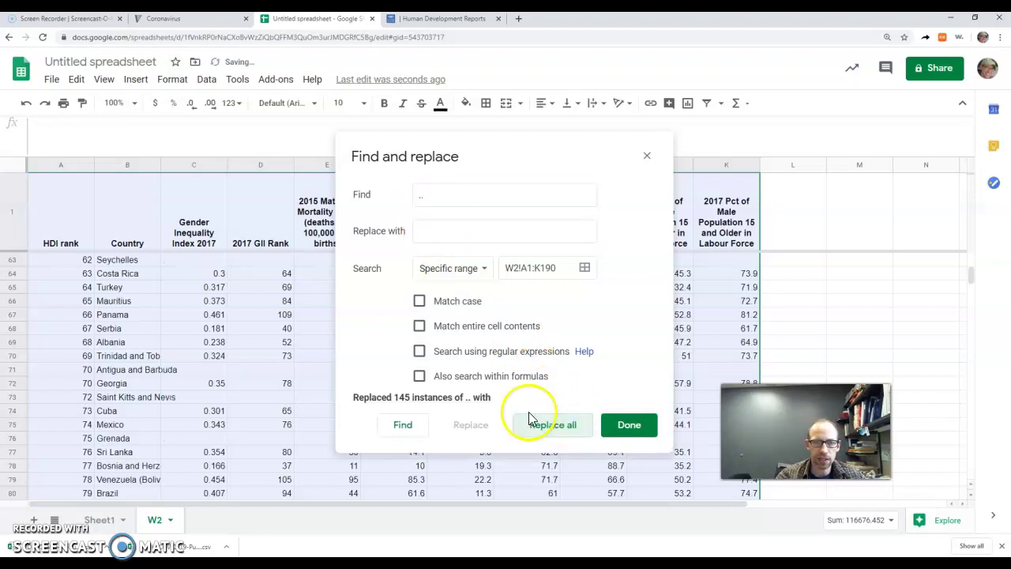
click(215, 341)
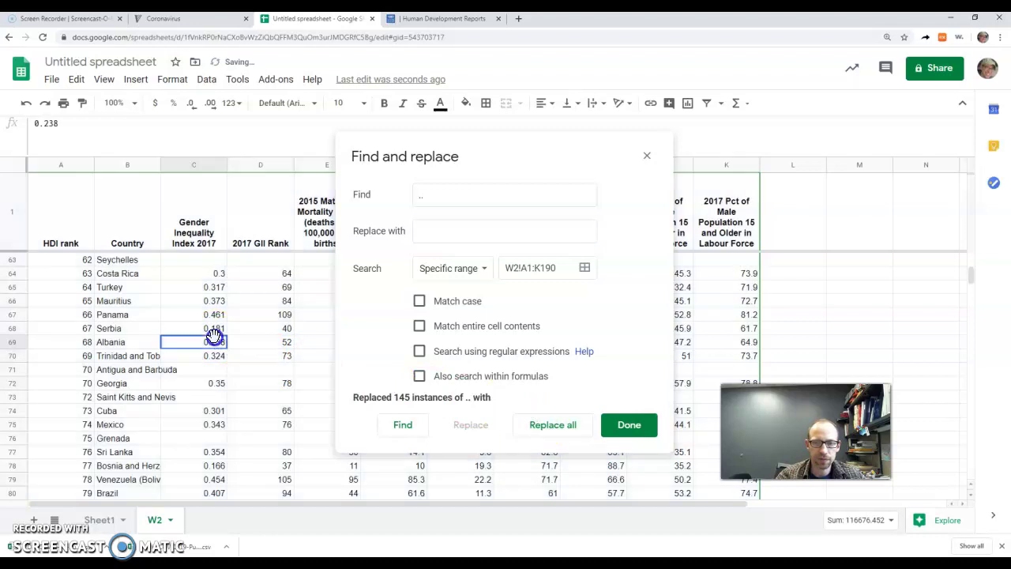
click(632, 427)
click(261, 312)
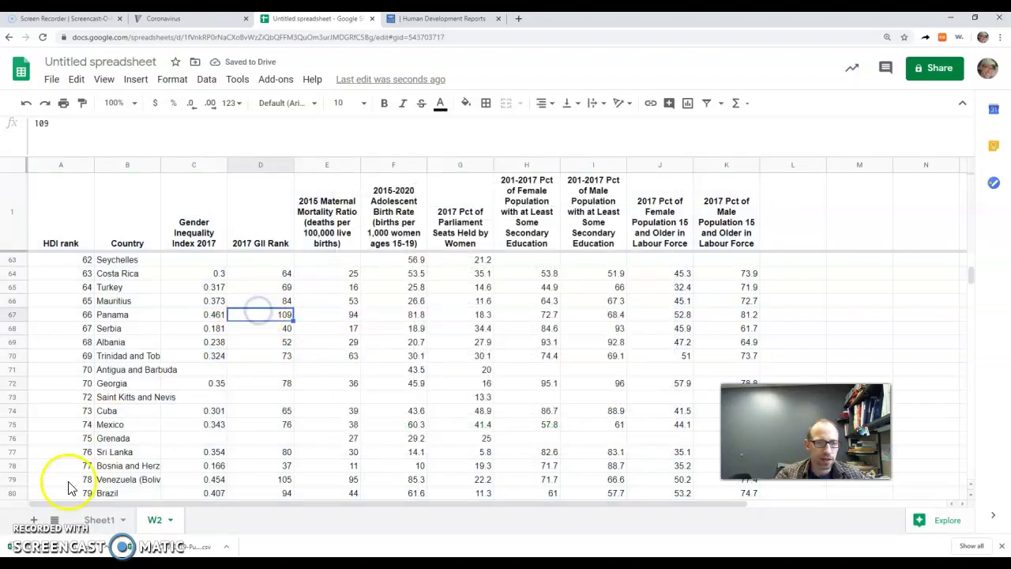
scroll(260, 304, down, 3)
scroll(282, 327, up, 3)
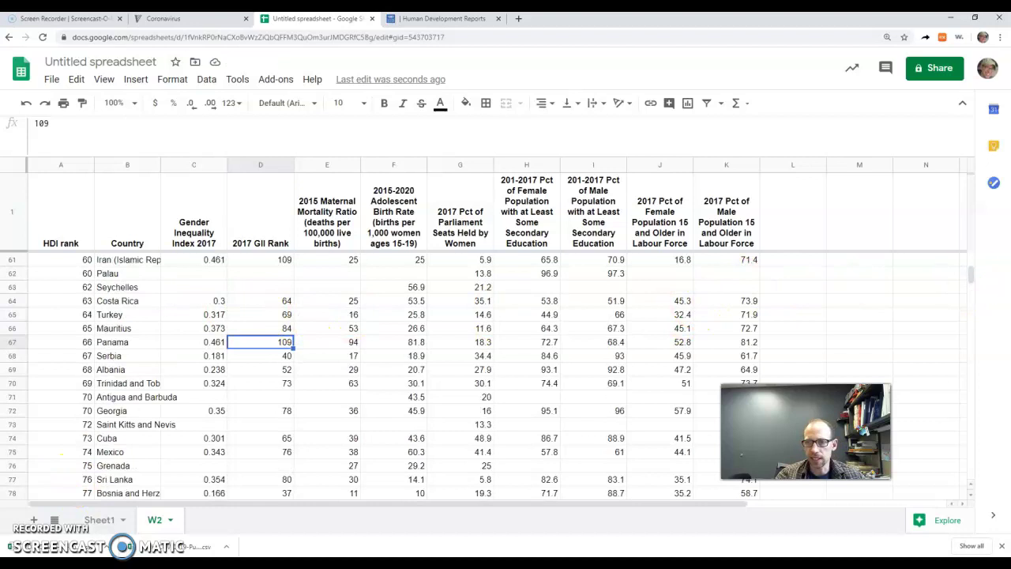
- Insert a chart from the Country and Gender Inequality Index 2017 columns, B and C
drag(973, 275, 976, 218)
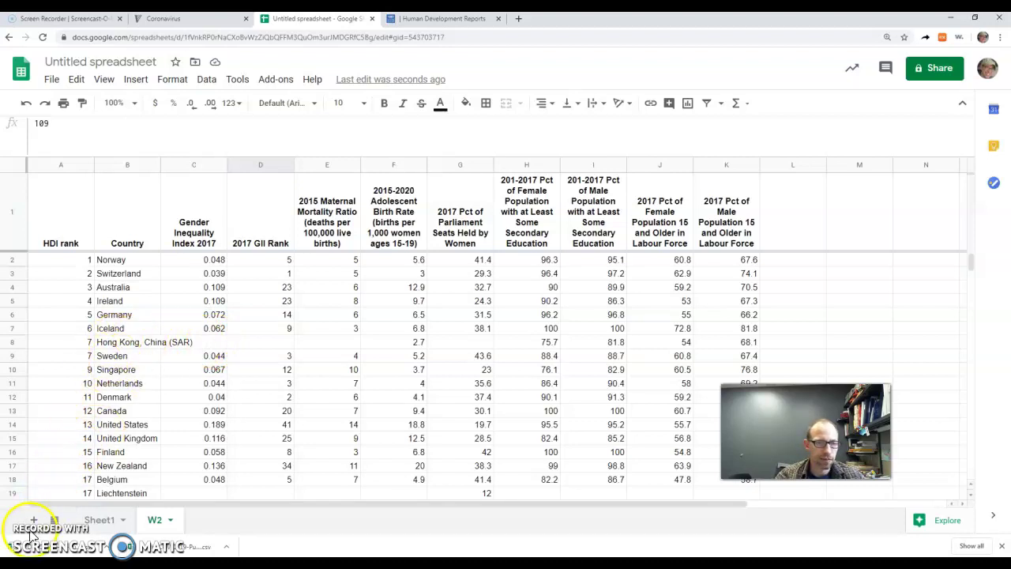
click(126, 286)
click(209, 260)
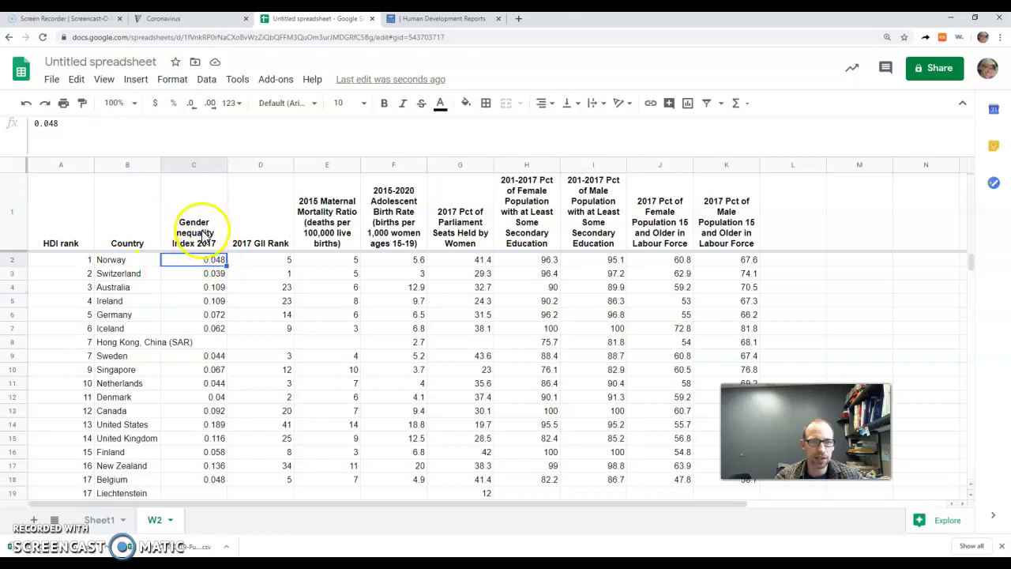
click(124, 165)
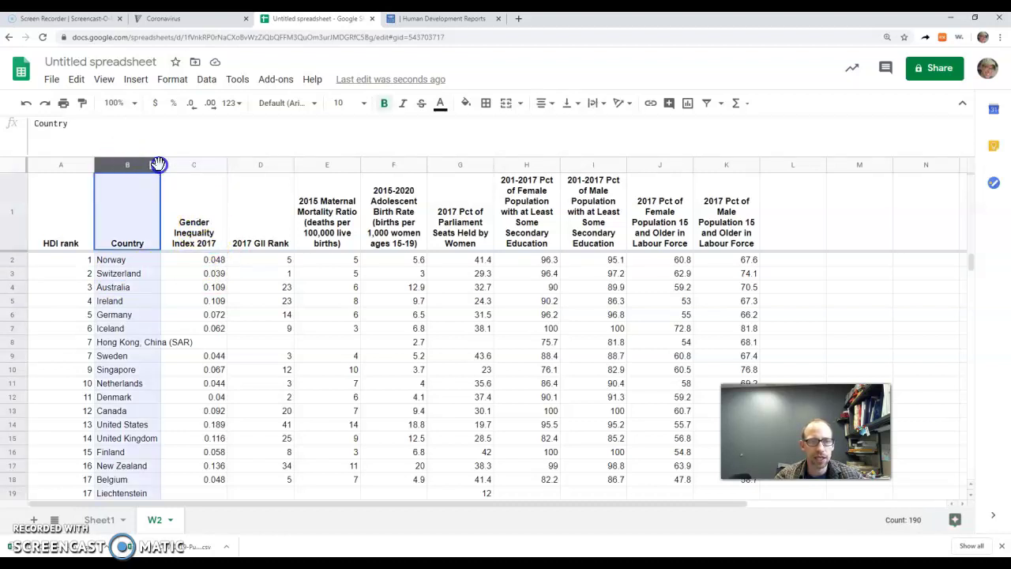
drag(158, 164, 177, 164)
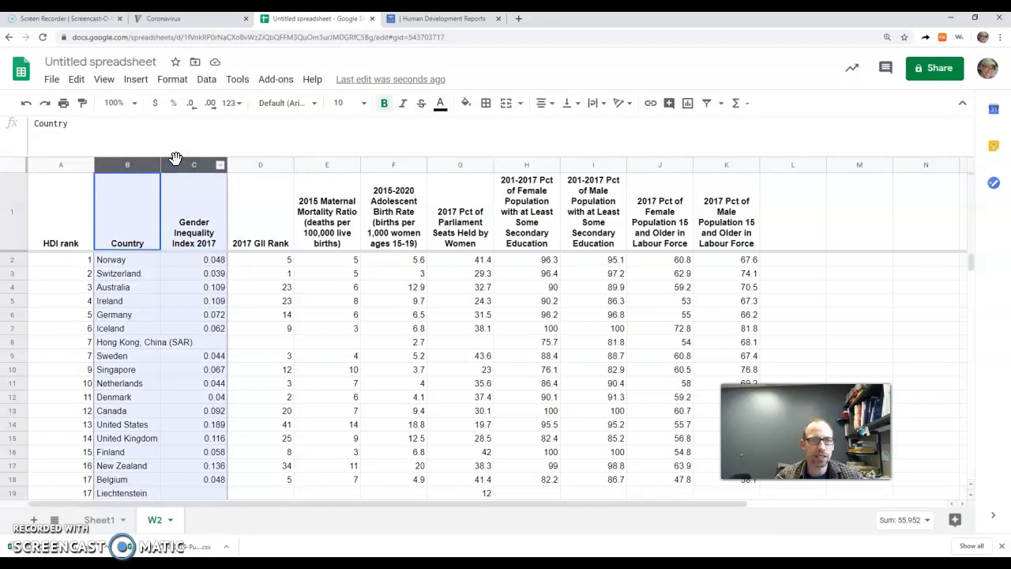
click(136, 79)
click(163, 152)
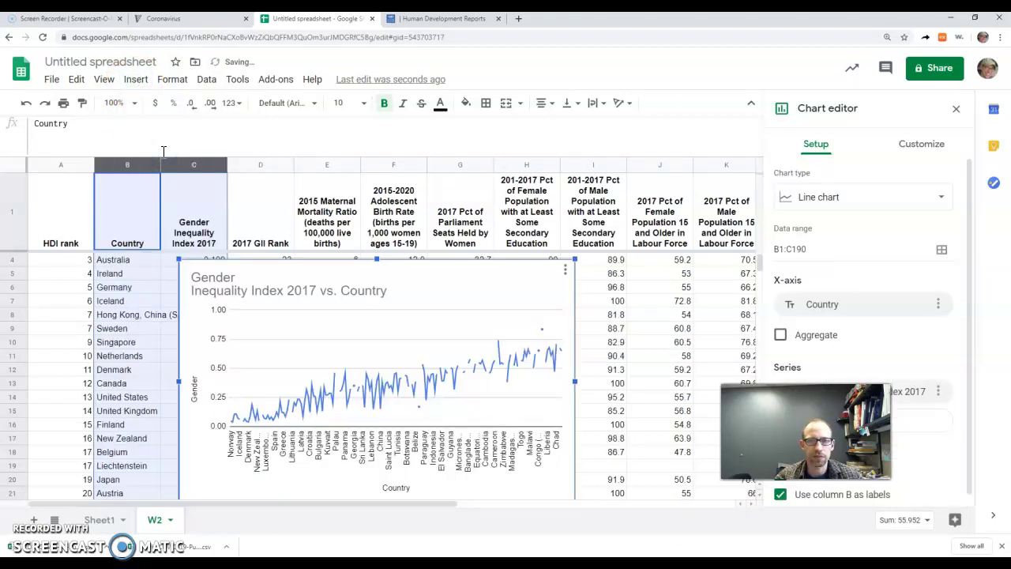
- Change the chart type from line chart to the filled-region Geo chart
click(780, 241)
click(942, 204)
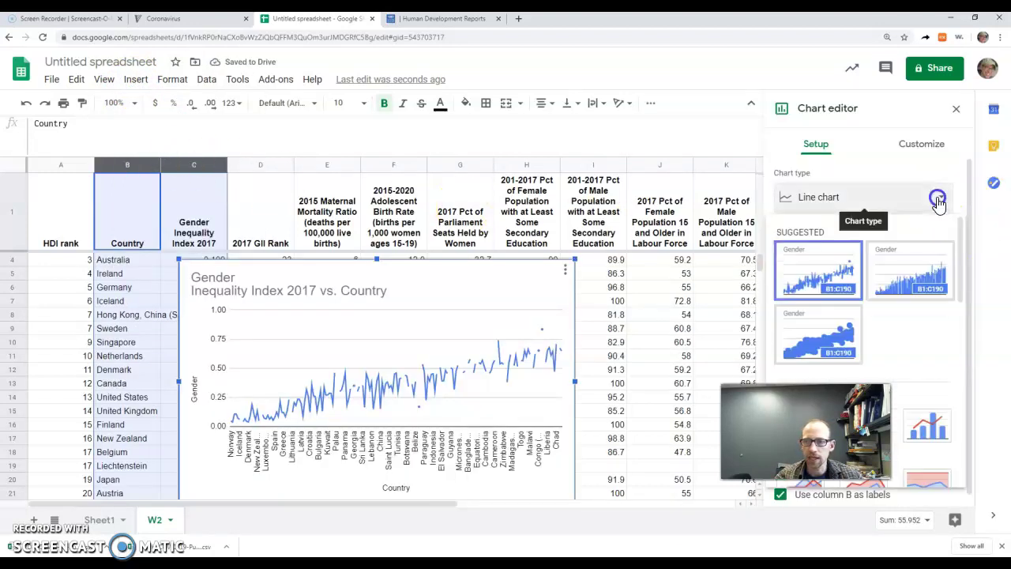
drag(962, 228, 979, 395)
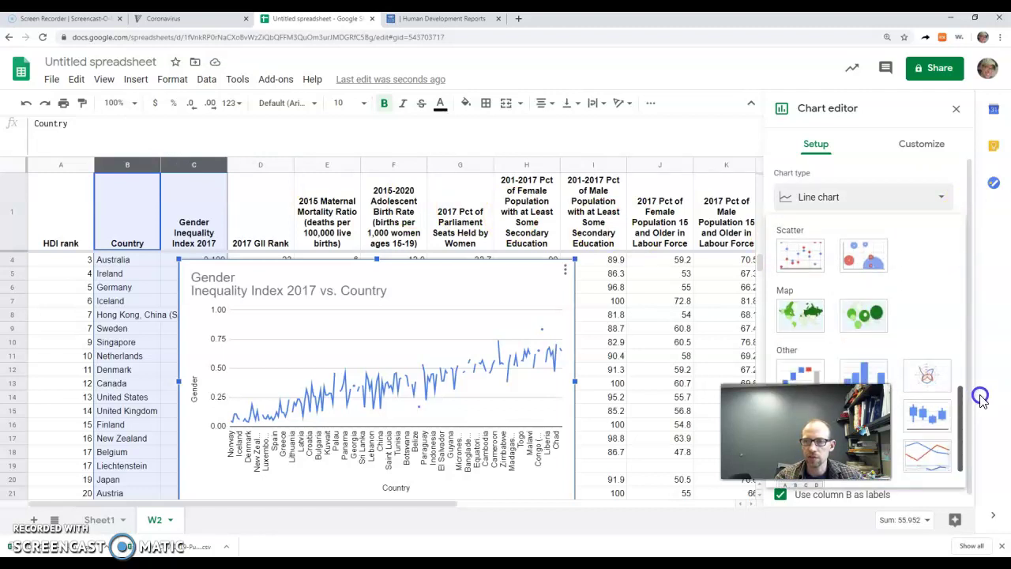
click(801, 315)
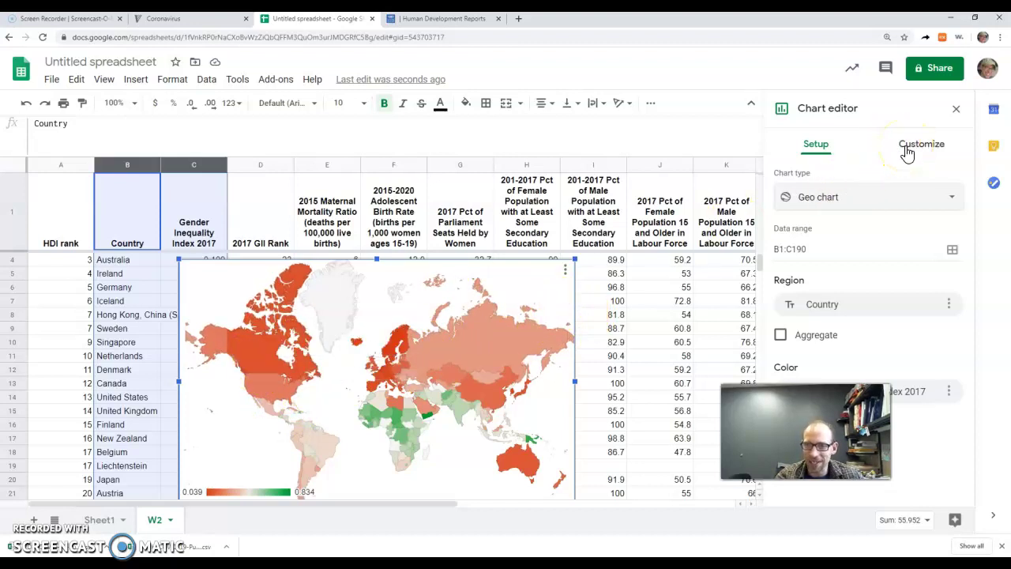
- Set the Geo chart's minimum value color to bright green and its maximum value color to red
click(907, 150)
click(816, 223)
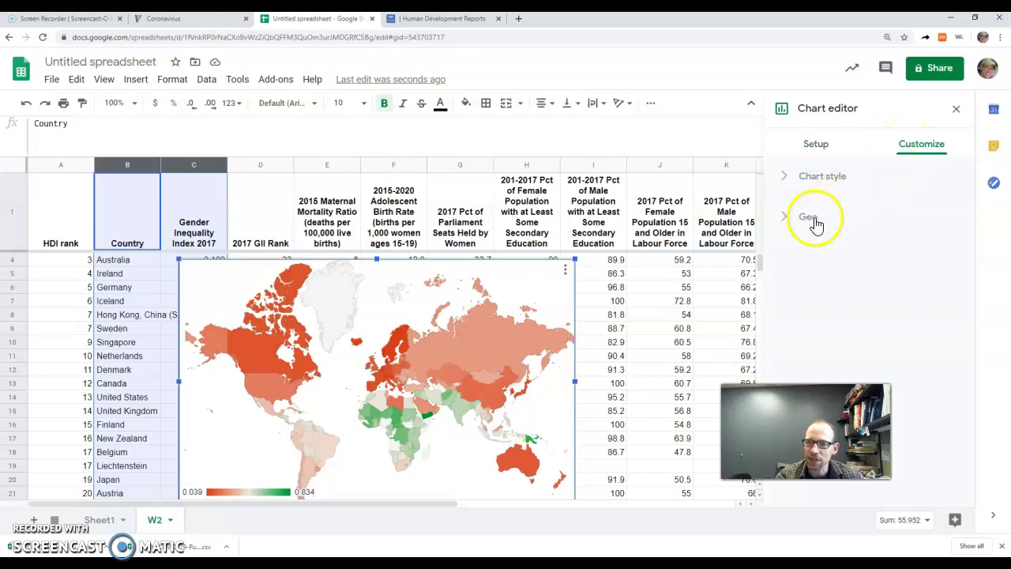
click(814, 223)
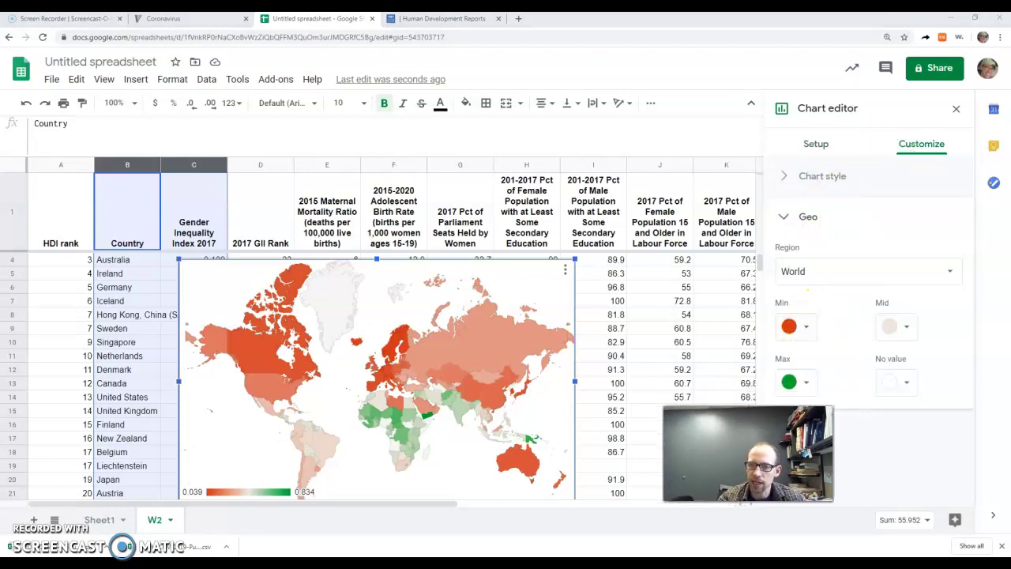
click(794, 327)
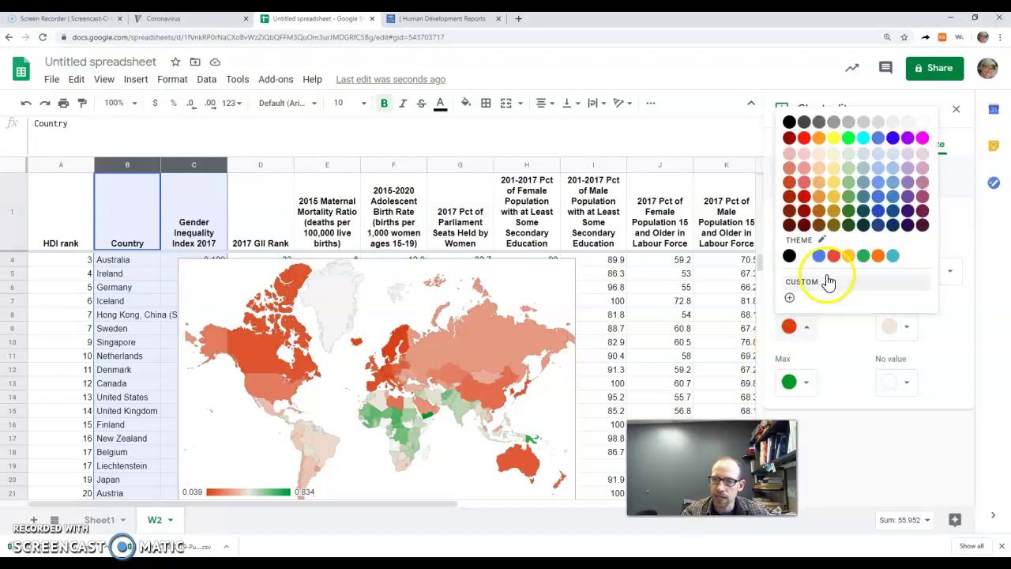
click(847, 140)
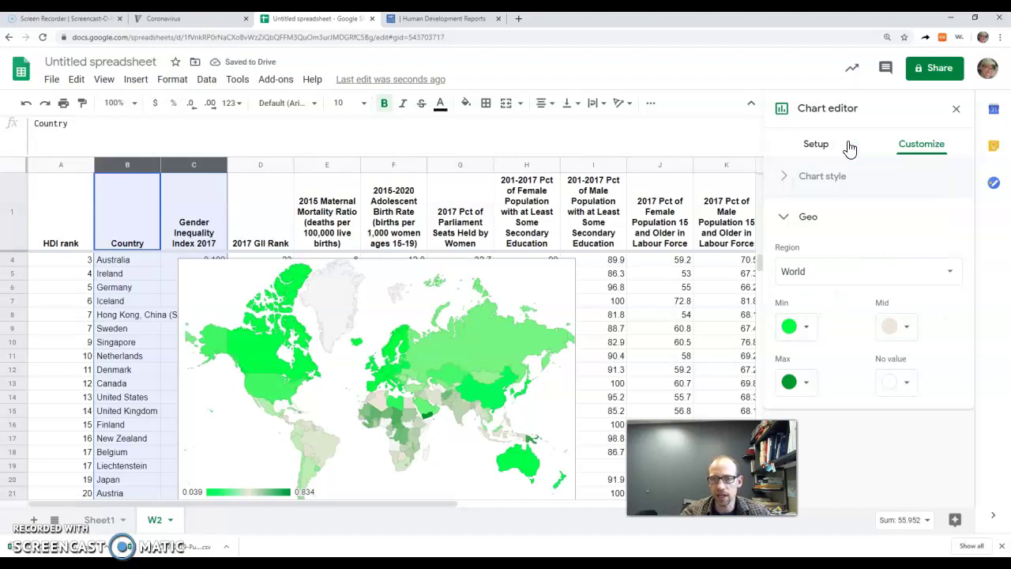
click(817, 383)
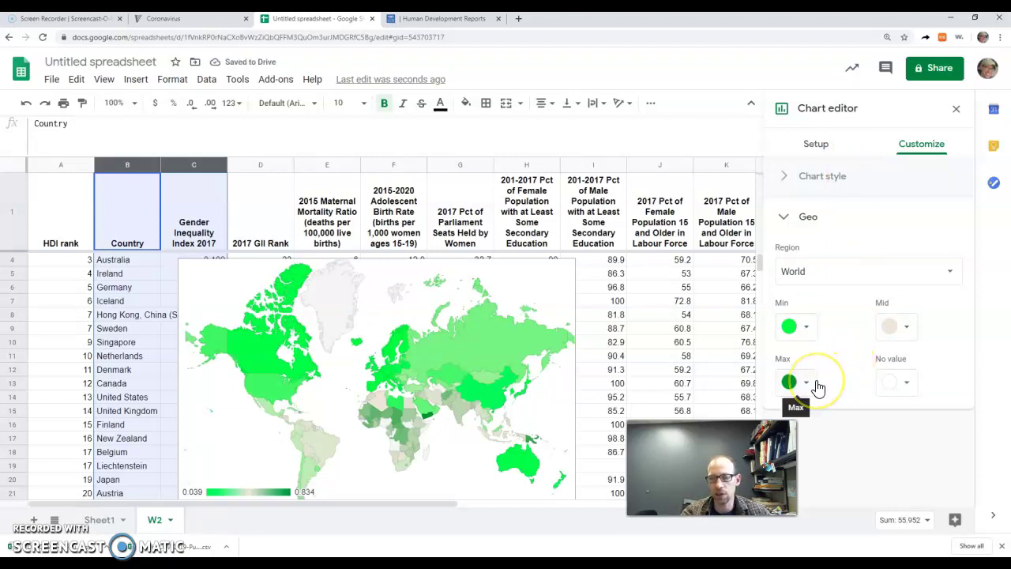
click(817, 385)
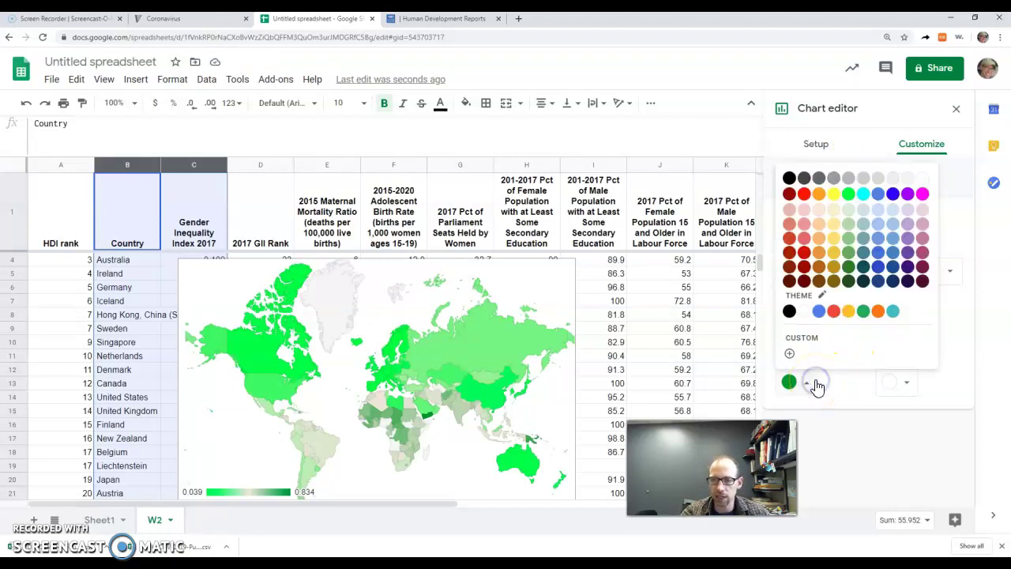
click(803, 195)
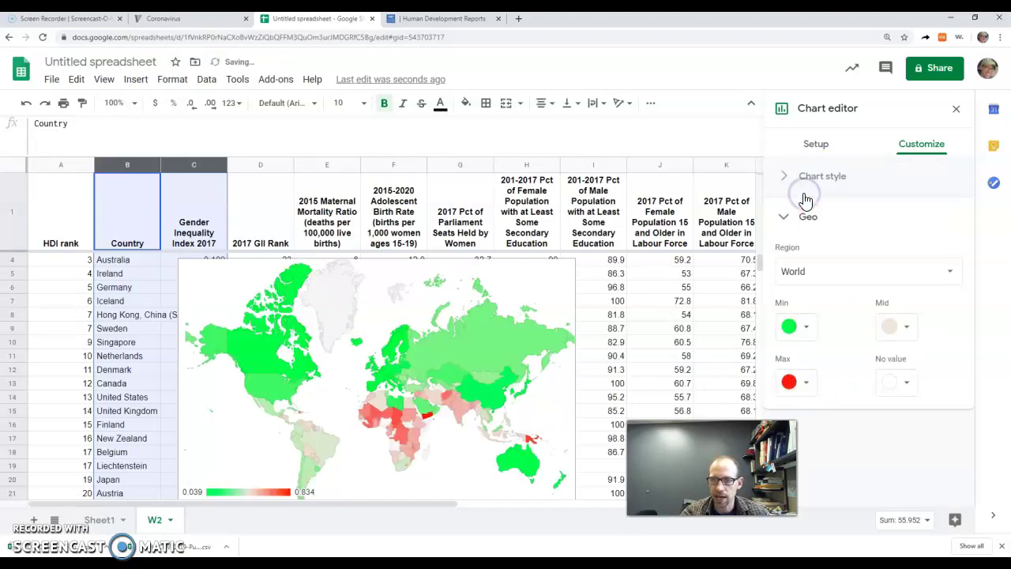
- Set the Geo chart's no-value color to medium gray and its mid color to very light gray, and close the chart editor
click(903, 384)
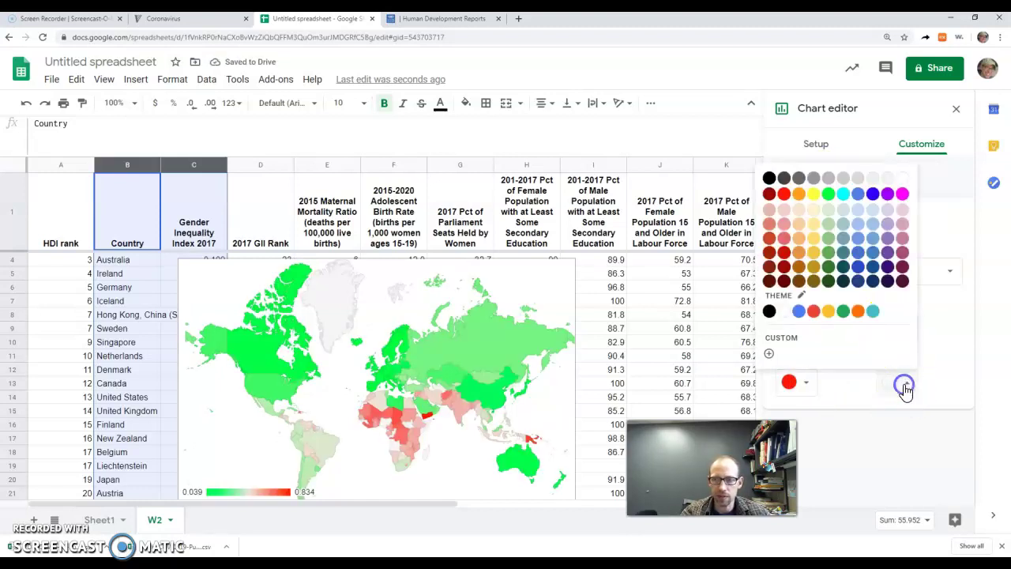
click(813, 178)
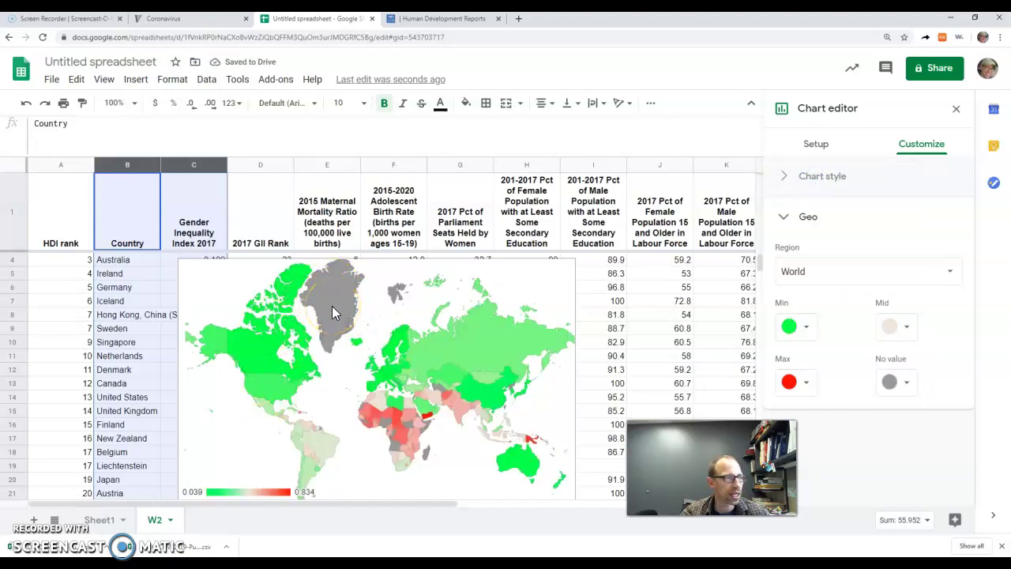
click(888, 326)
click(900, 123)
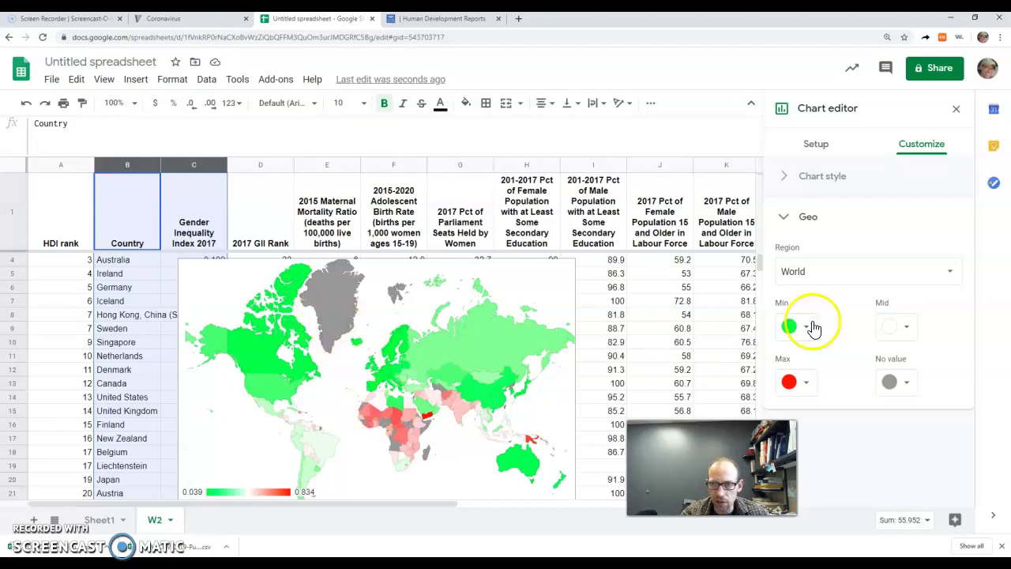
click(893, 328)
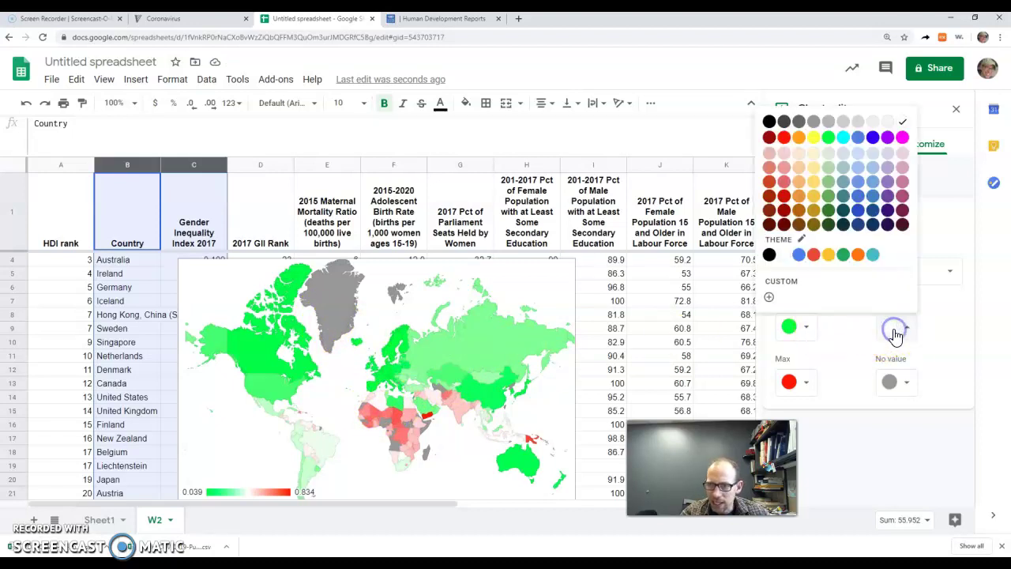
click(873, 126)
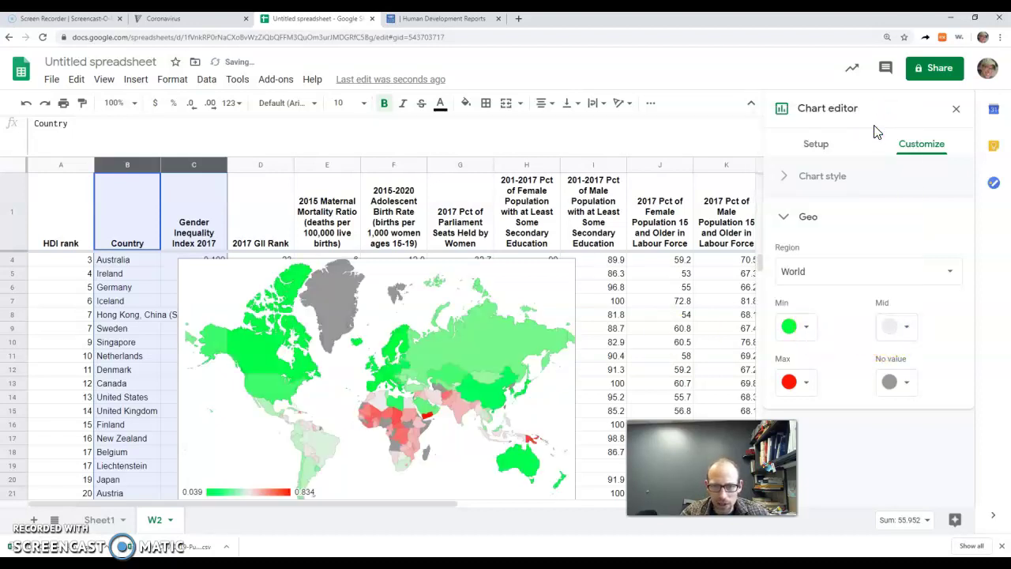
click(956, 110)
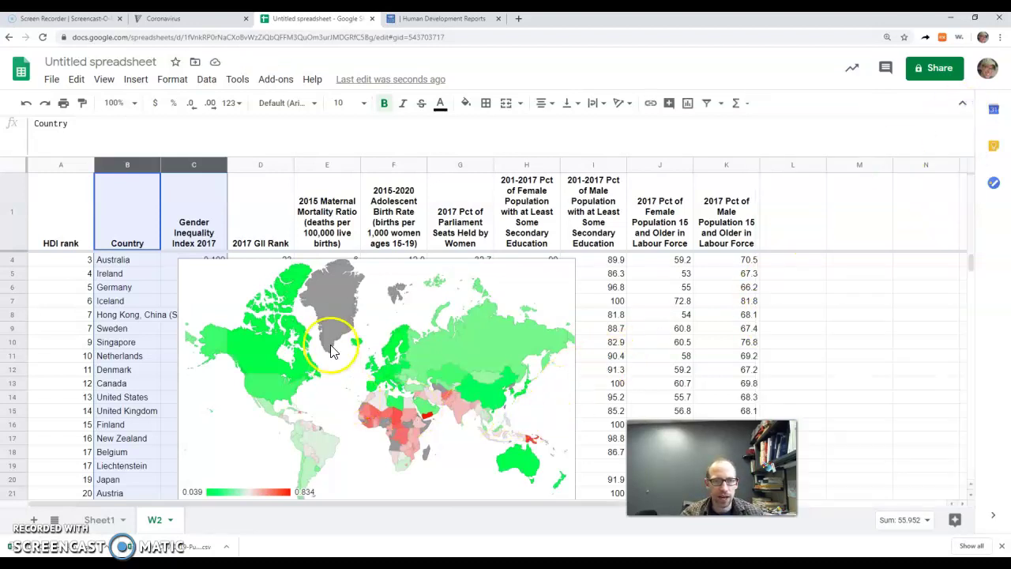
- Move the map chart off the Country and Gender Inequality Index columns so it sits over columns H to M
click(613, 315)
click(418, 306)
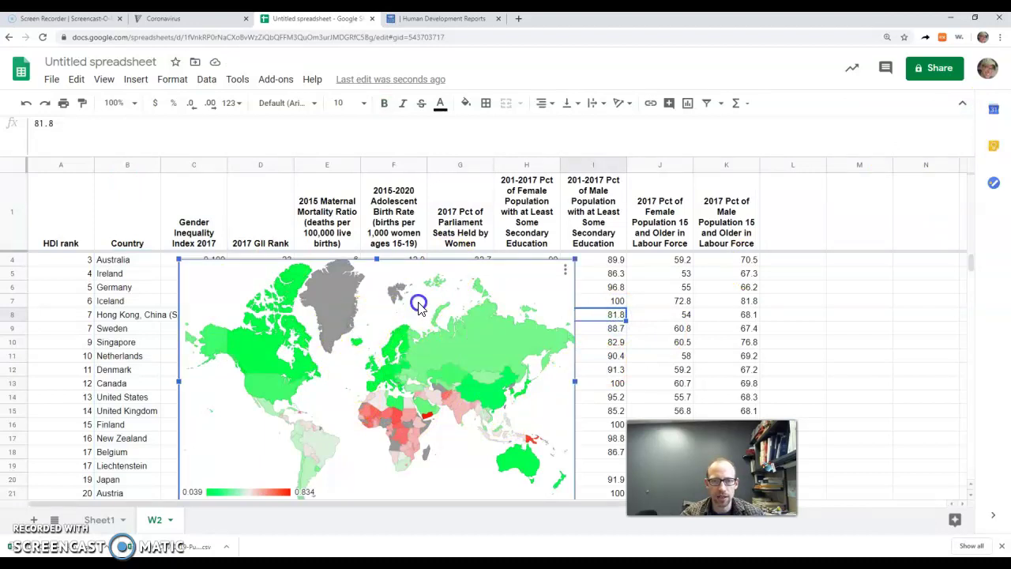
drag(403, 304, 699, 307)
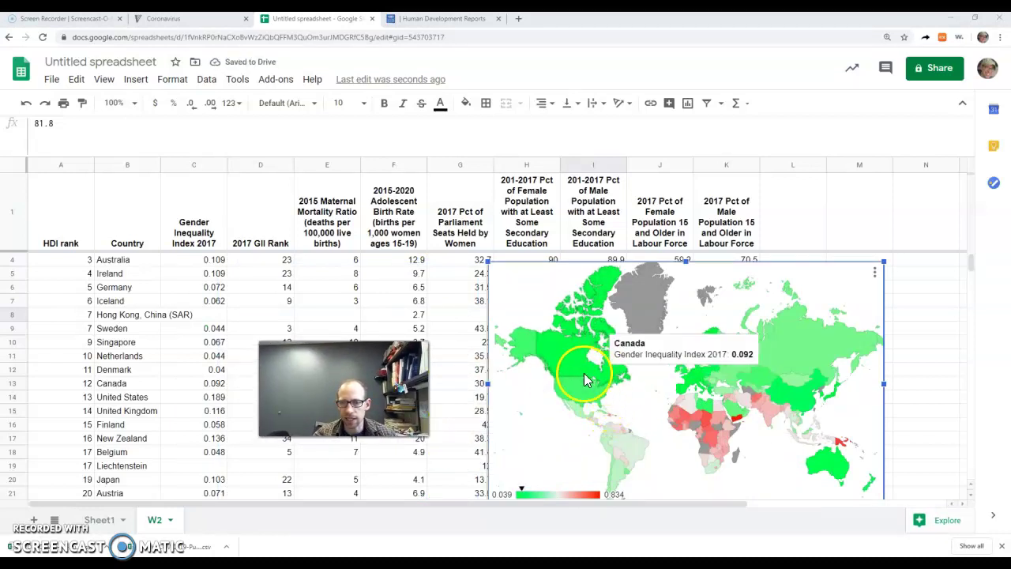
- Examine the Gender Inequality Index 2017 values on the map for Canada, the United States, India and Afghanistan
mouse_move(794, 395)
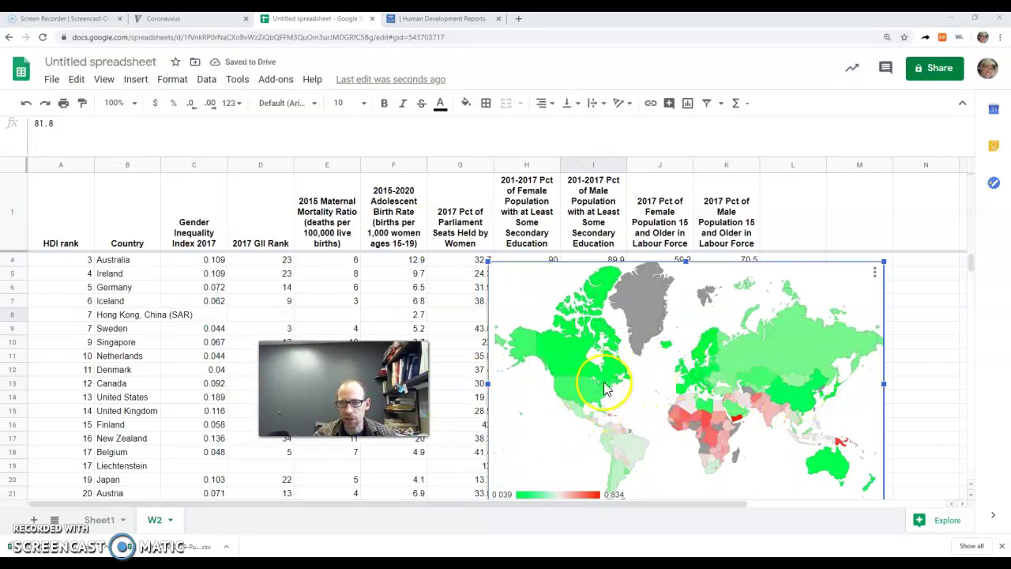
mouse_move(577, 390)
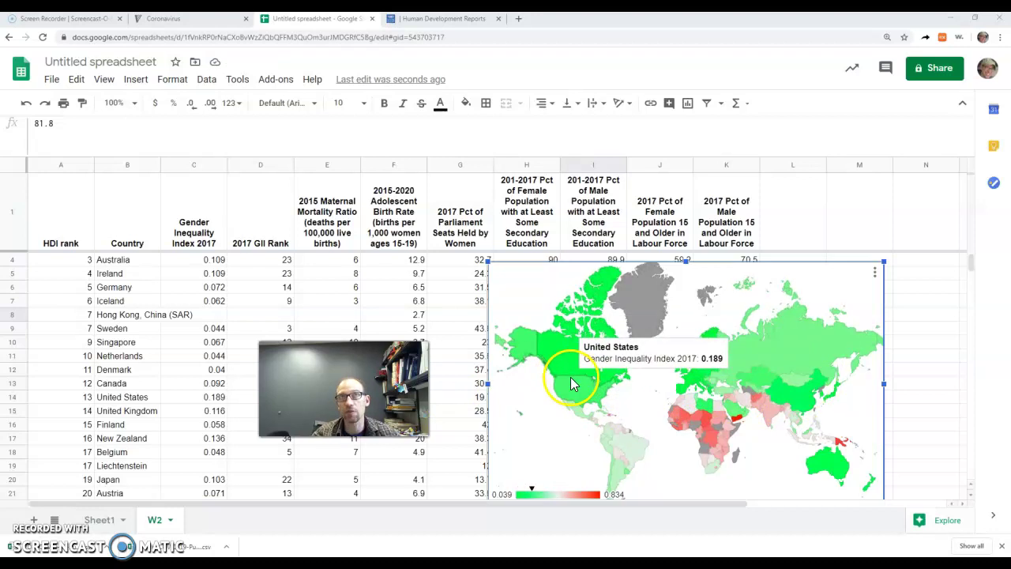
mouse_move(577, 360)
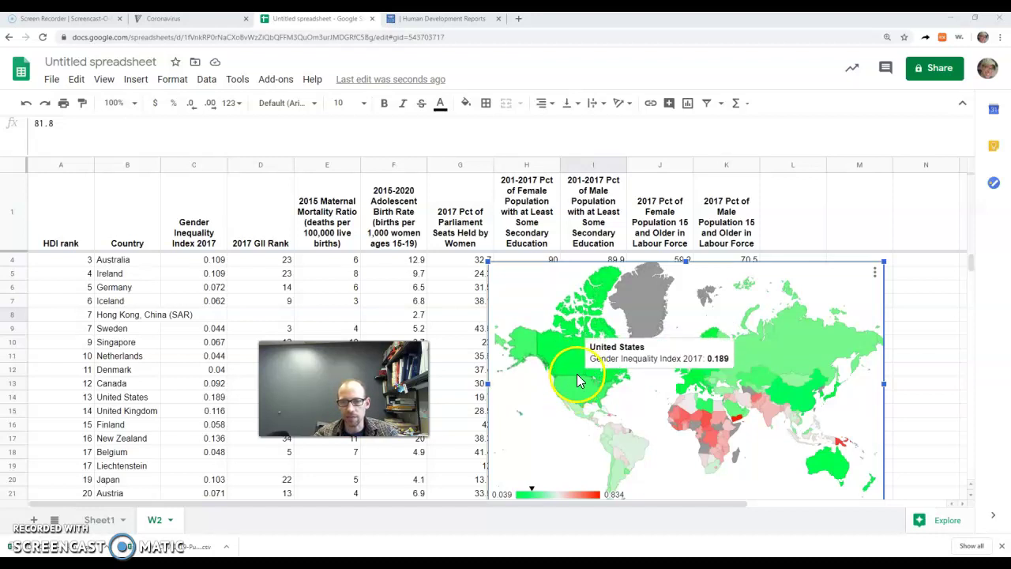
mouse_move(776, 376)
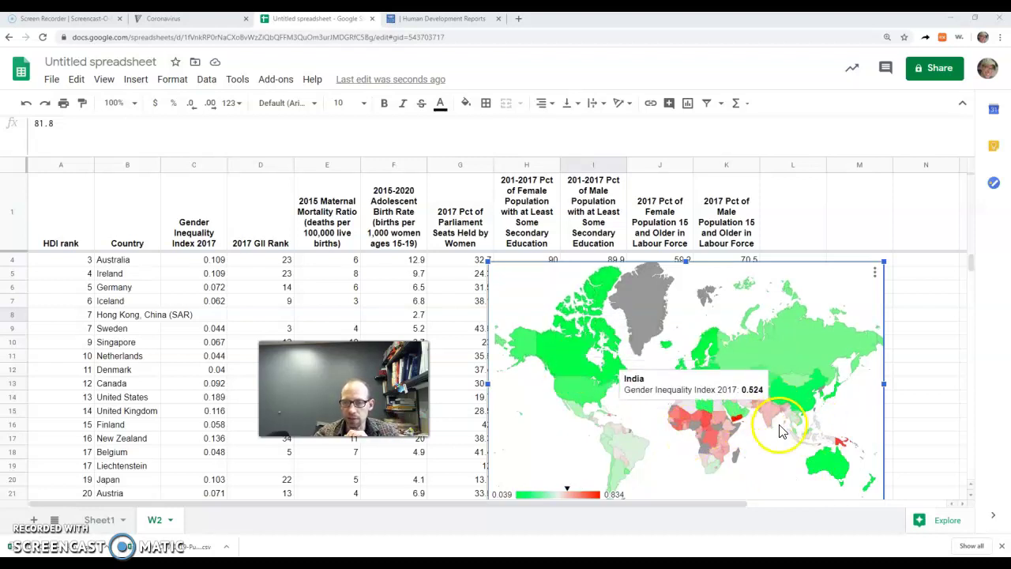
mouse_move(754, 402)
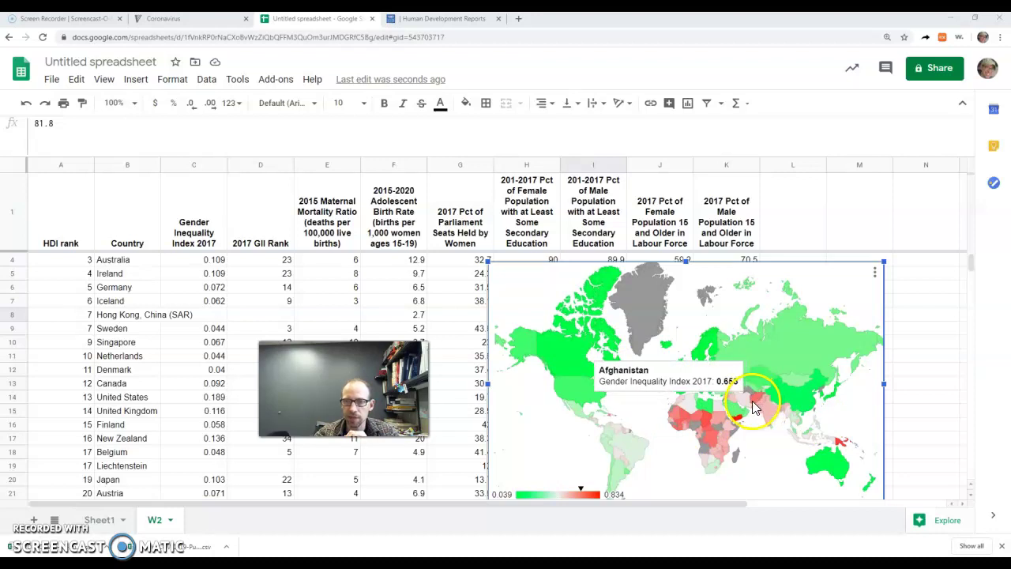
mouse_move(632, 350)
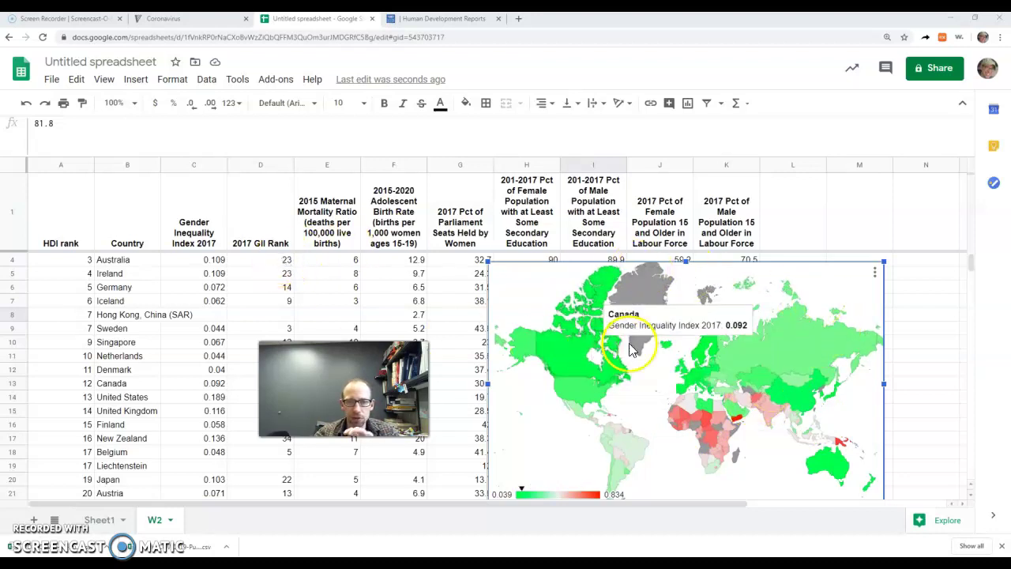
- Start a new comment on the Australia cell in the Country column
scroll(339, 271, up, 1)
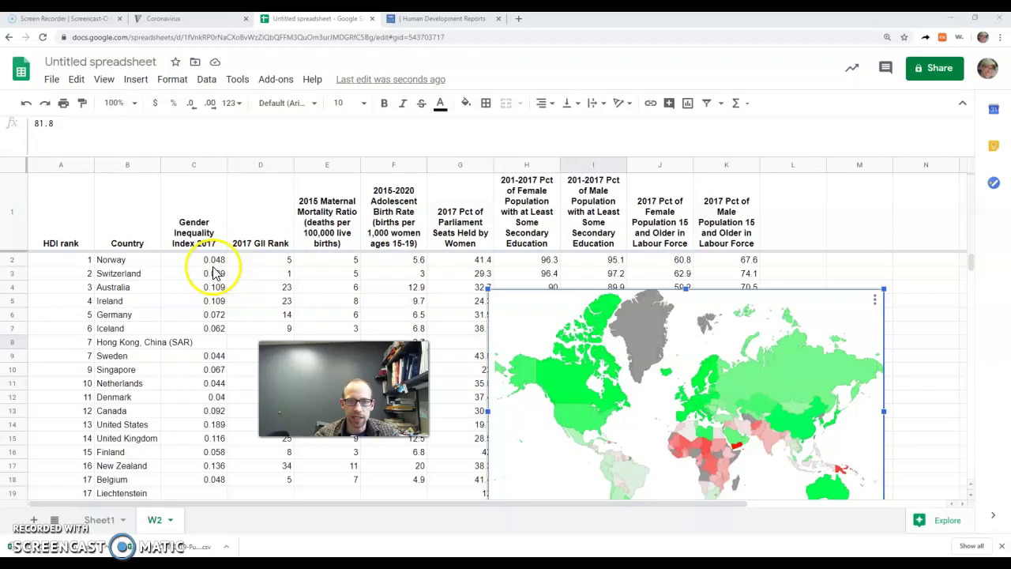
click(111, 287)
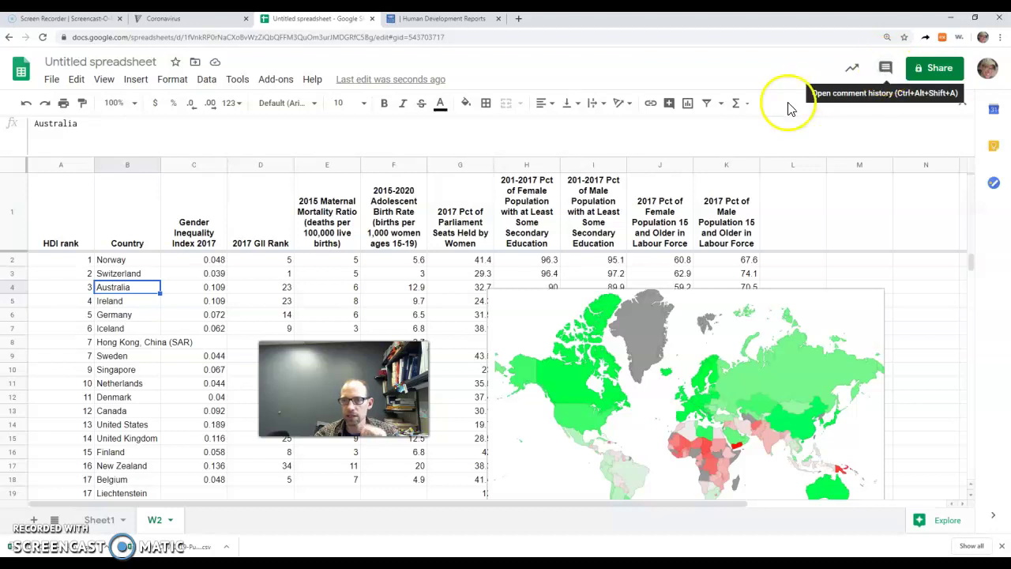
click(669, 105)
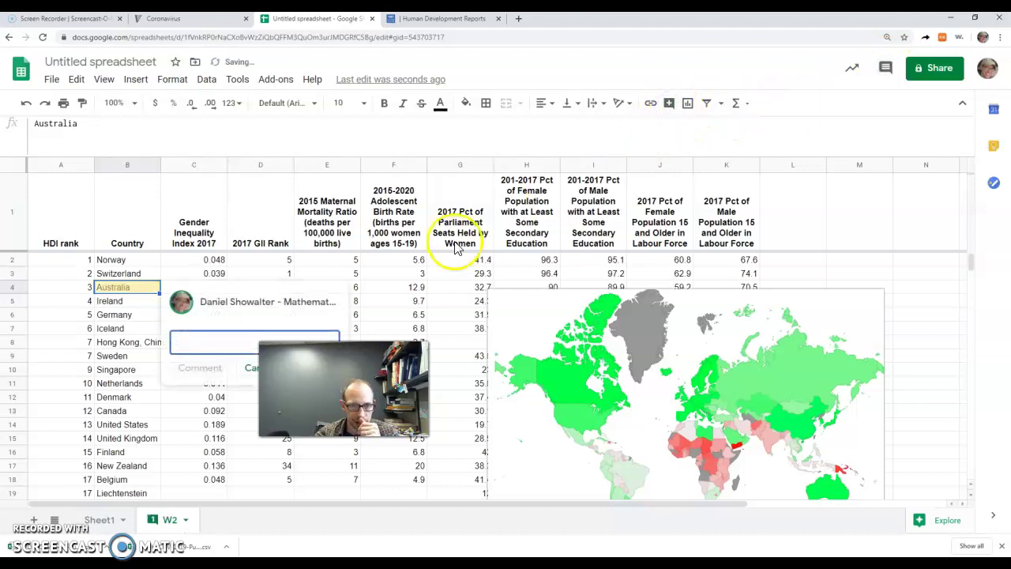